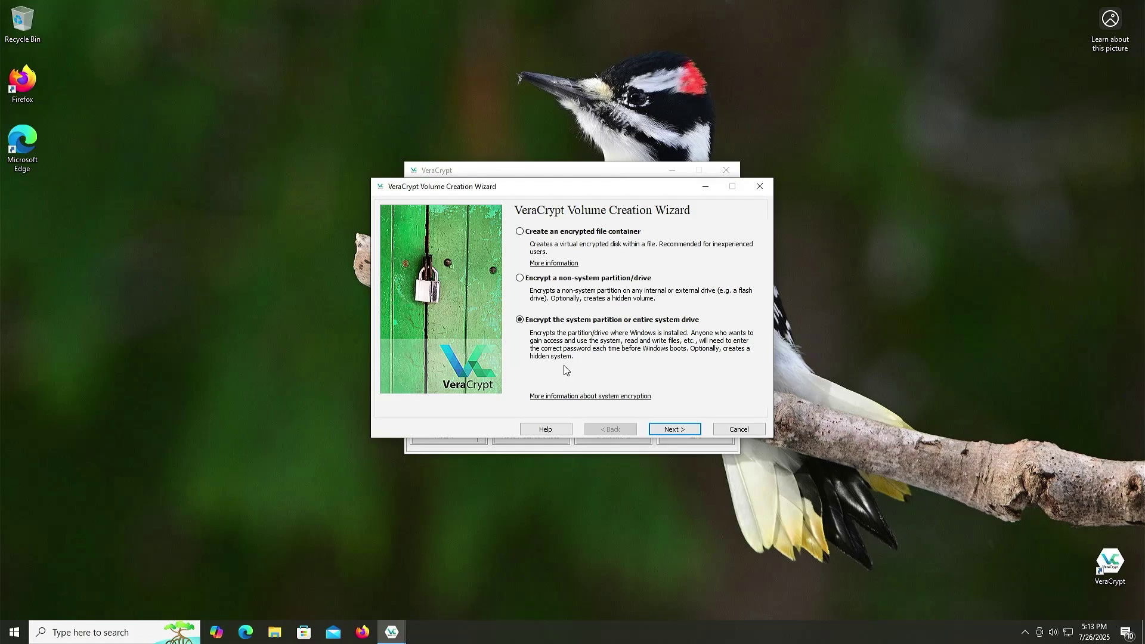
Choose to encrypt the system partition and keep AES as the encryption algorithm.
{"action": "left_click", "coordinate": [671, 430]}
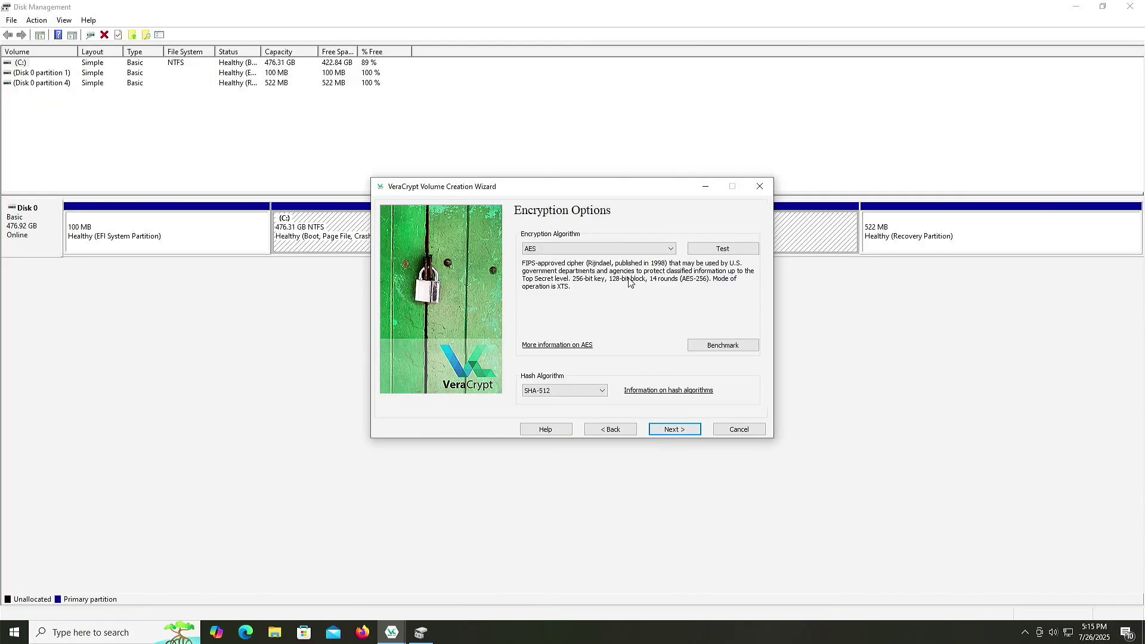
{"action": "left_click", "coordinate": [618, 249]}
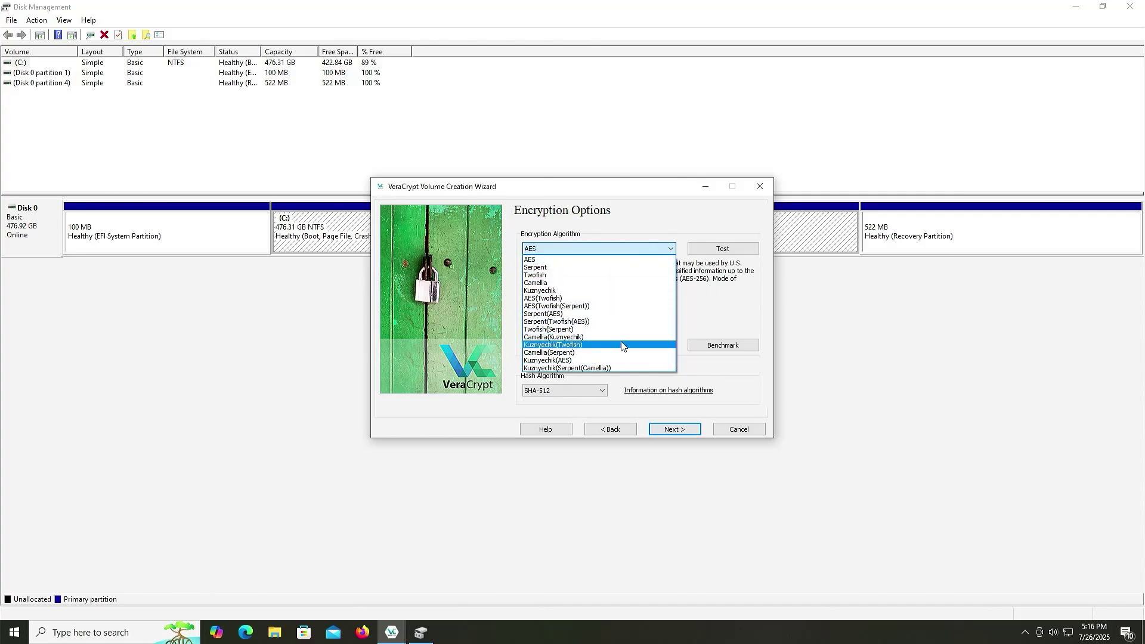
{"action": "left_click", "coordinate": [606, 251]}
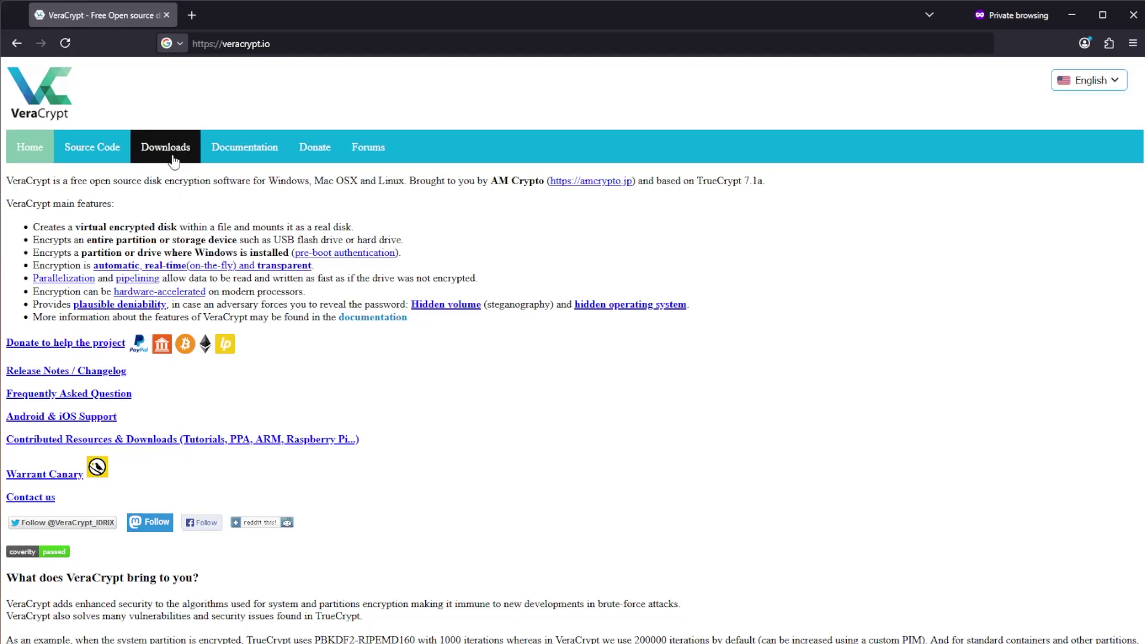
Download 'VeraCrypt Setup 1.26.24.exe' for Windows from the veracrypt.io Downloads page.
{"action": "left_click", "coordinate": [132, 262]}
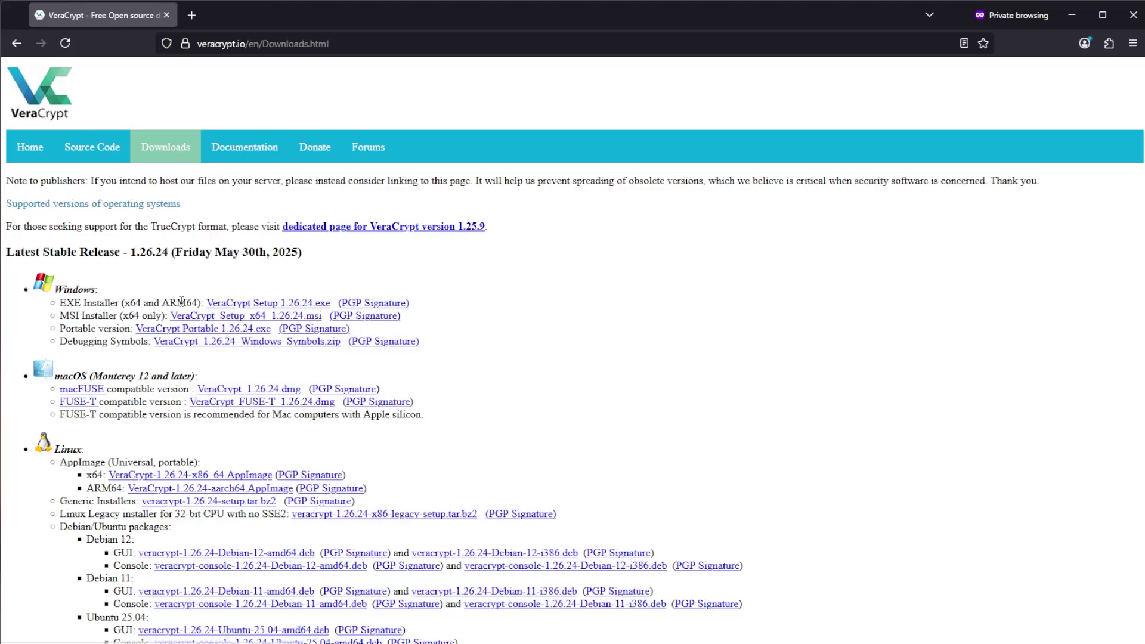
{"action": "left_click", "coordinate": [230, 306]}
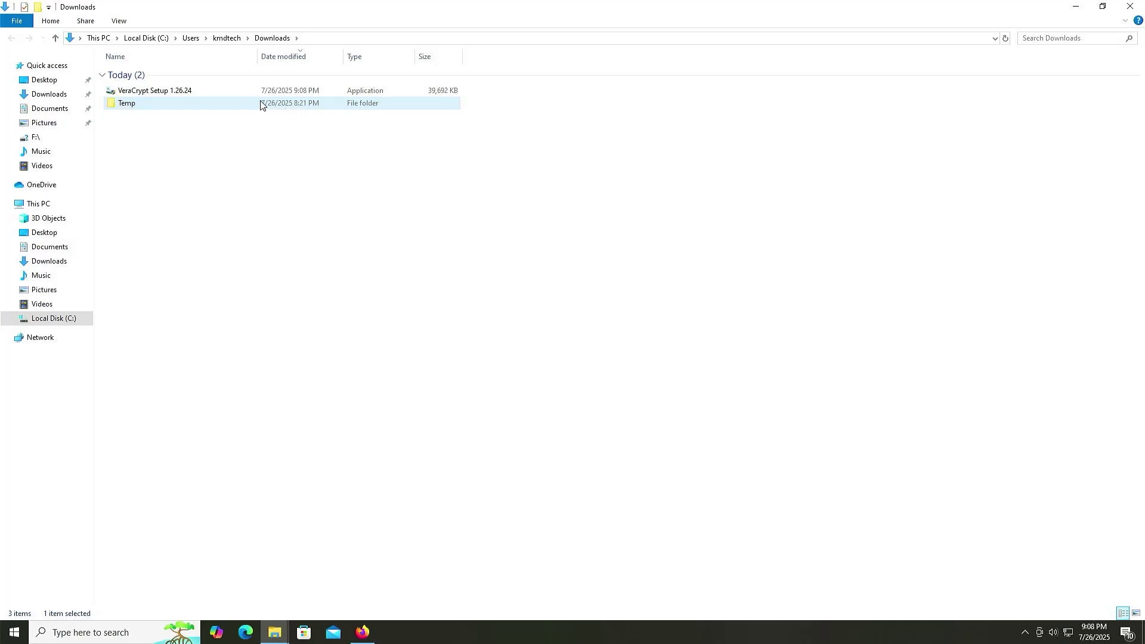
Run the VeraCrypt Setup 1.26.24 installer, allowing changes and choosing English.
{"action": "left_click", "coordinate": [232, 92]}
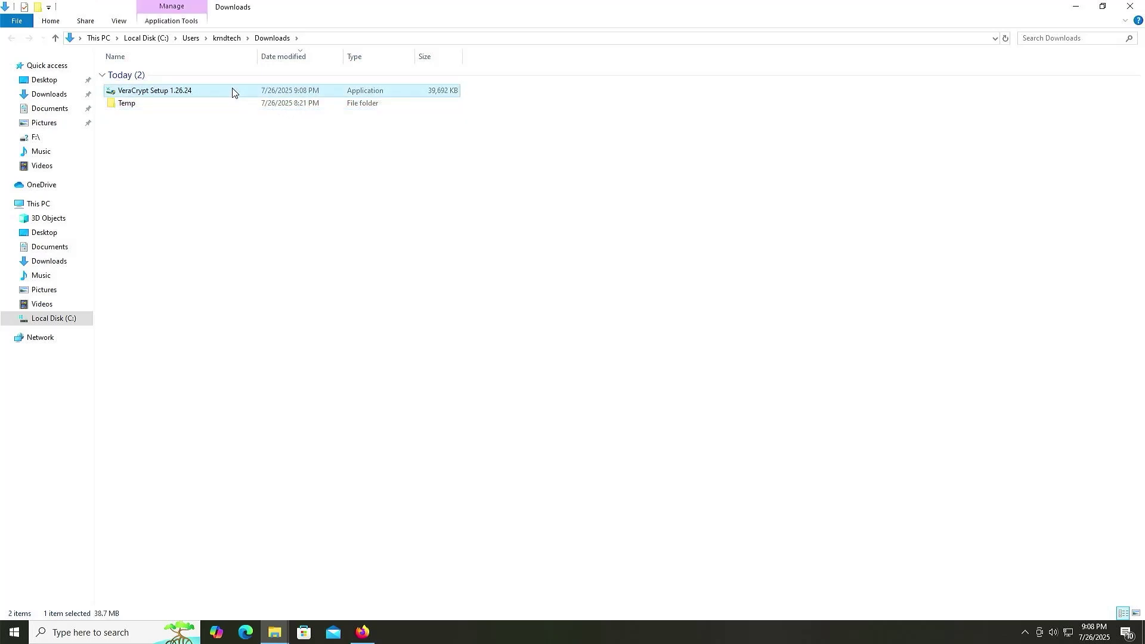
{"action": "double_click", "coordinate": [233, 92]}
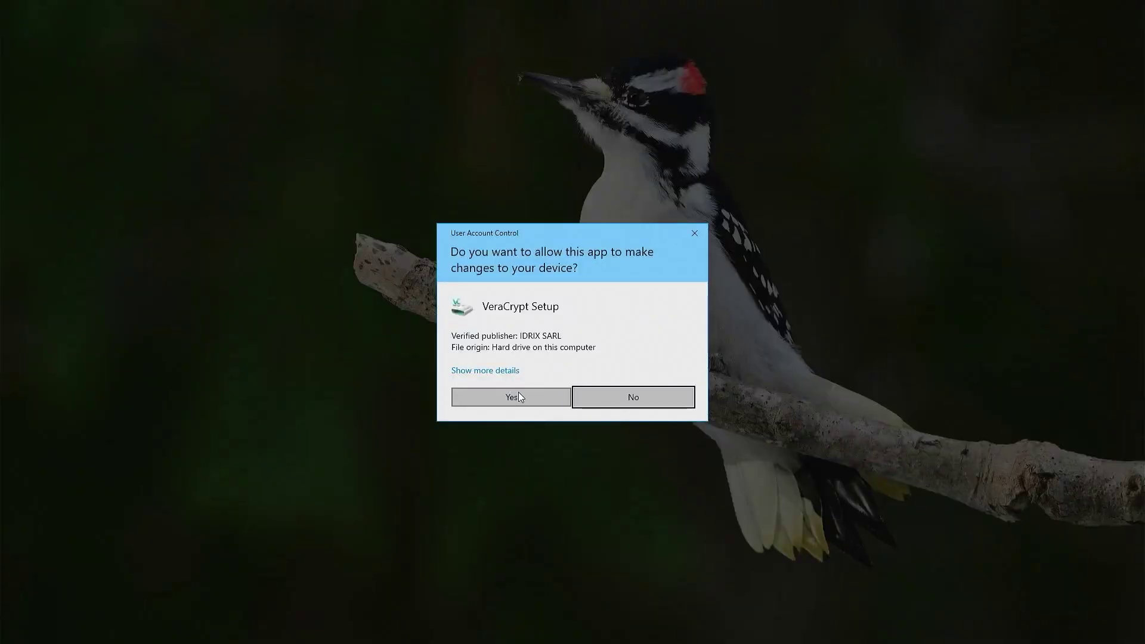
{"action": "left_click", "coordinate": [531, 403]}
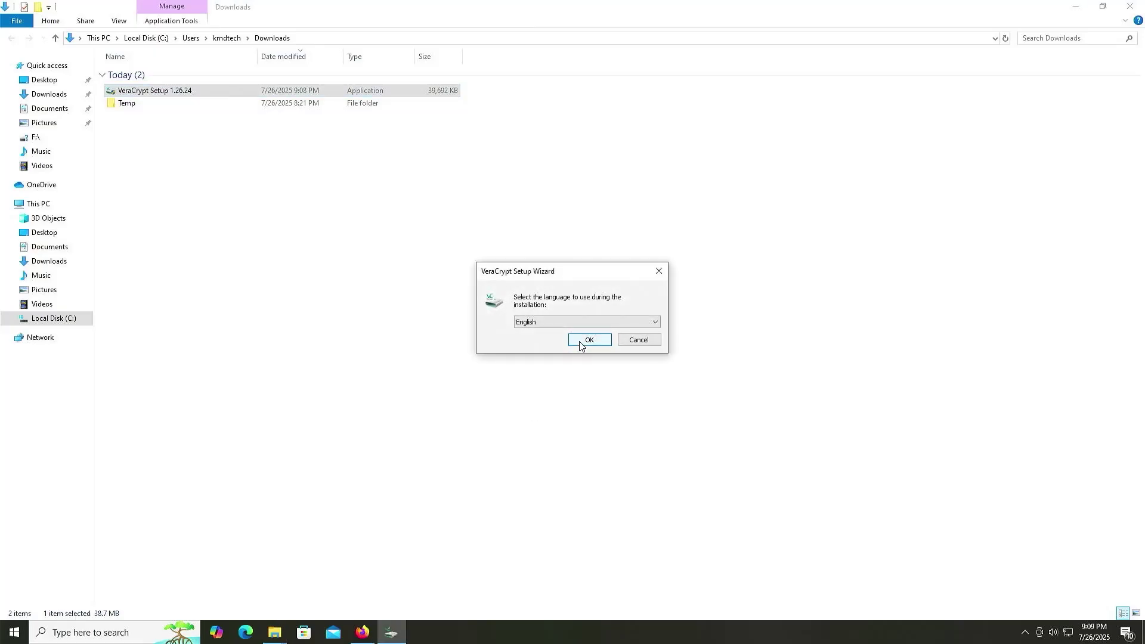
{"action": "left_click", "coordinate": [580, 345]}
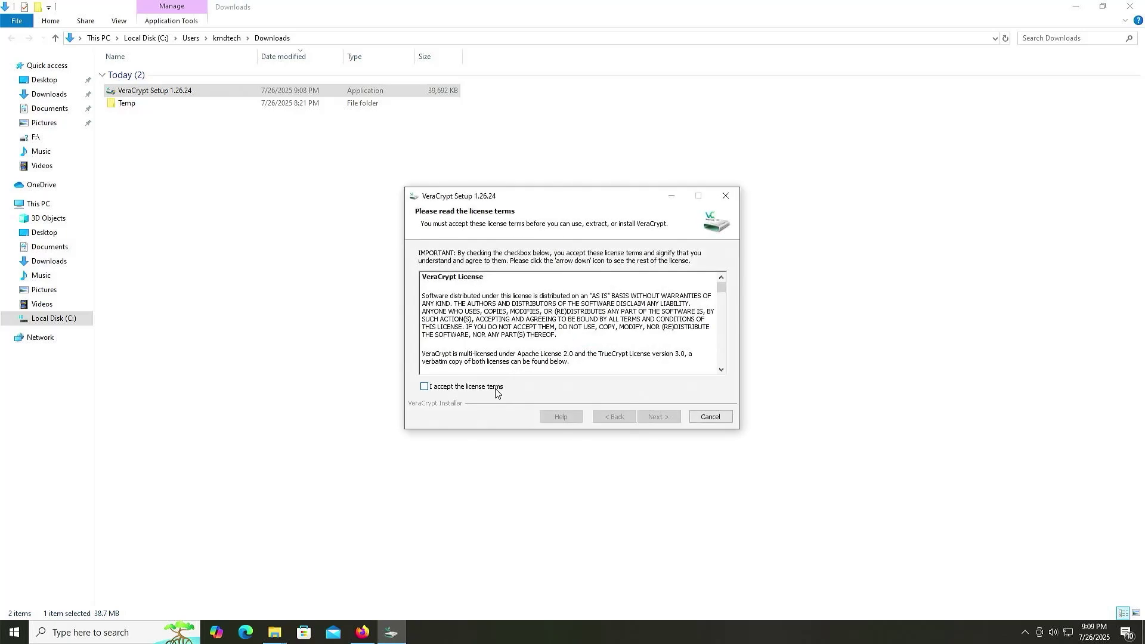
Accept the license and install VeraCrypt into C:\Program Files\VeraCrypt\ with default options.
{"action": "left_click", "coordinate": [496, 393]}
{"action": "left_click", "coordinate": [660, 420]}
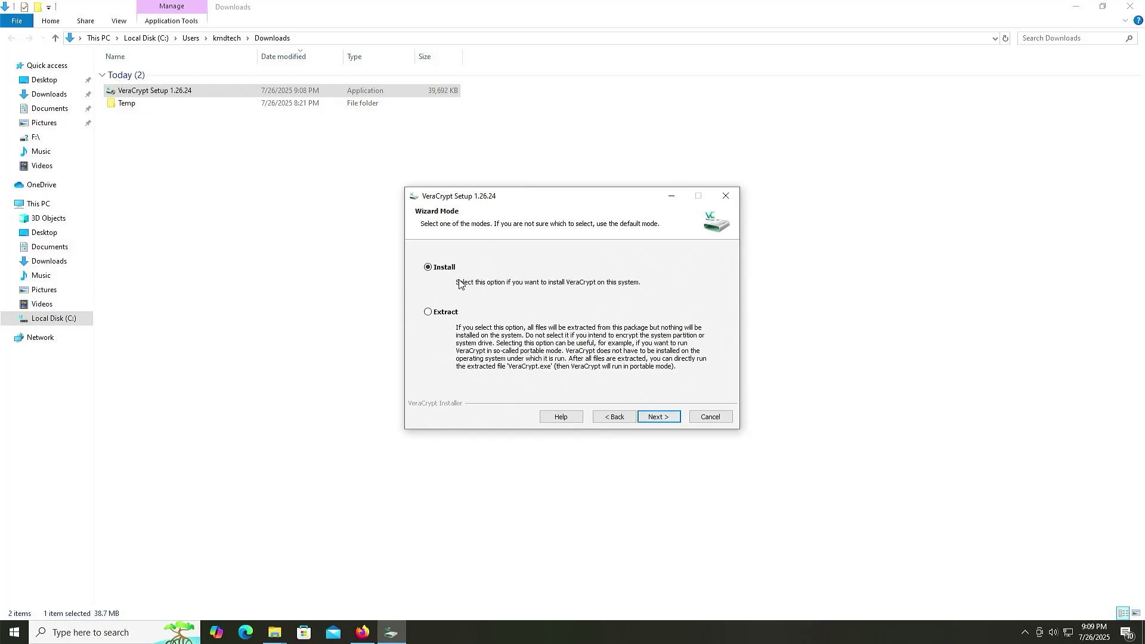
{"action": "left_click", "coordinate": [660, 419]}
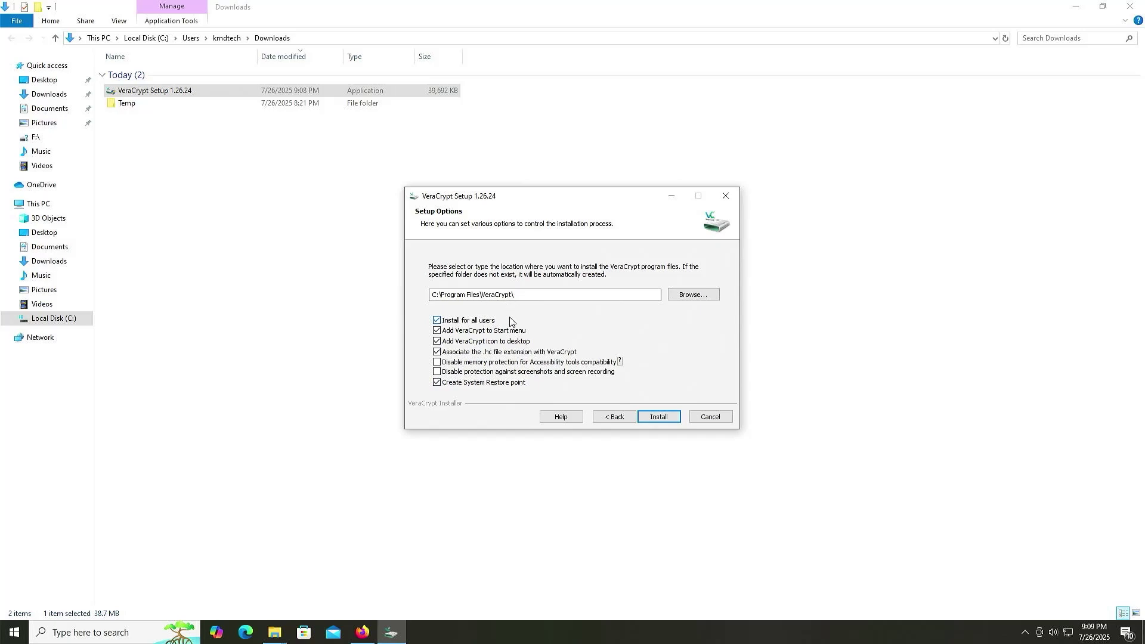
{"action": "left_click", "coordinate": [658, 417]}
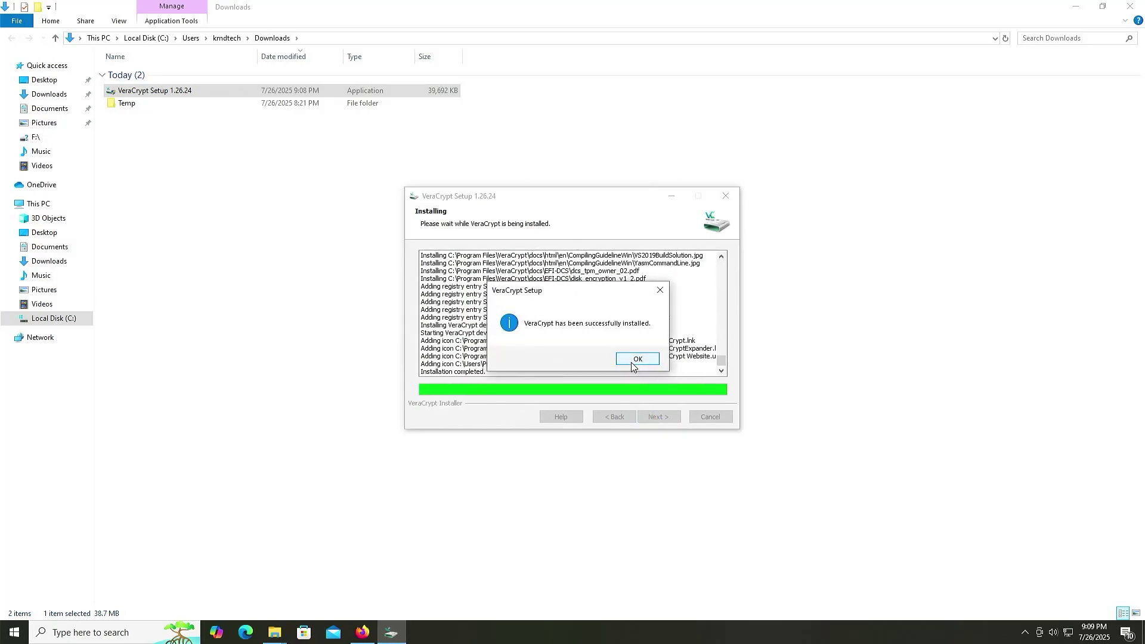
{"action": "left_click", "coordinate": [632, 362]}
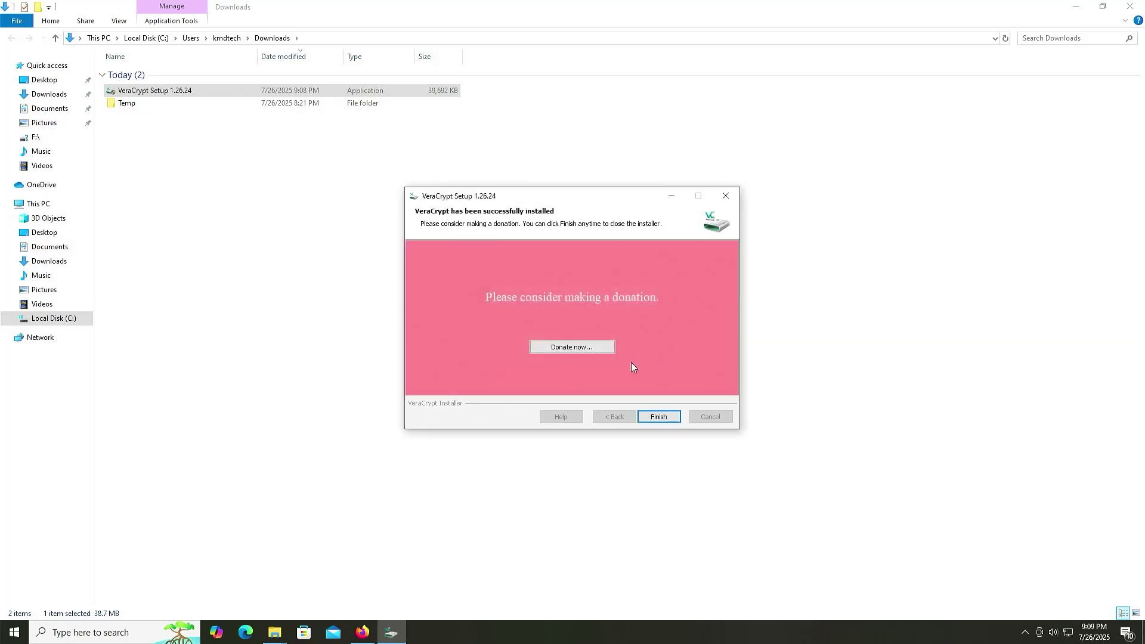
Finish setup, decline the beginner's tutorial and agree to disable Windows Fast Startup.
{"action": "left_click", "coordinate": [655, 419]}
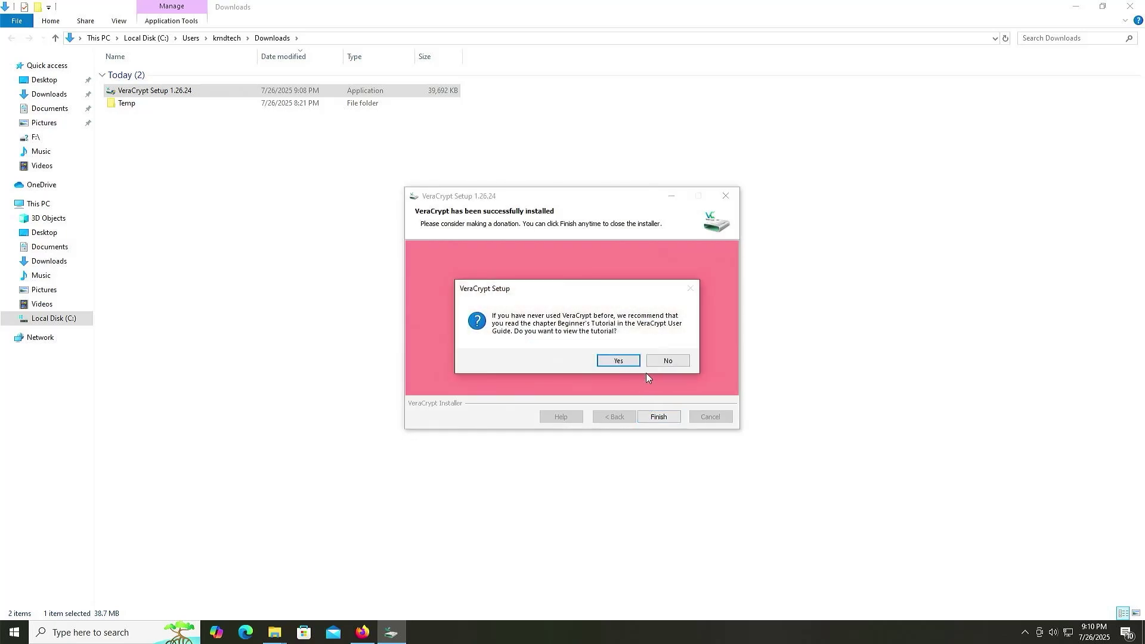
{"action": "left_click", "coordinate": [663, 365]}
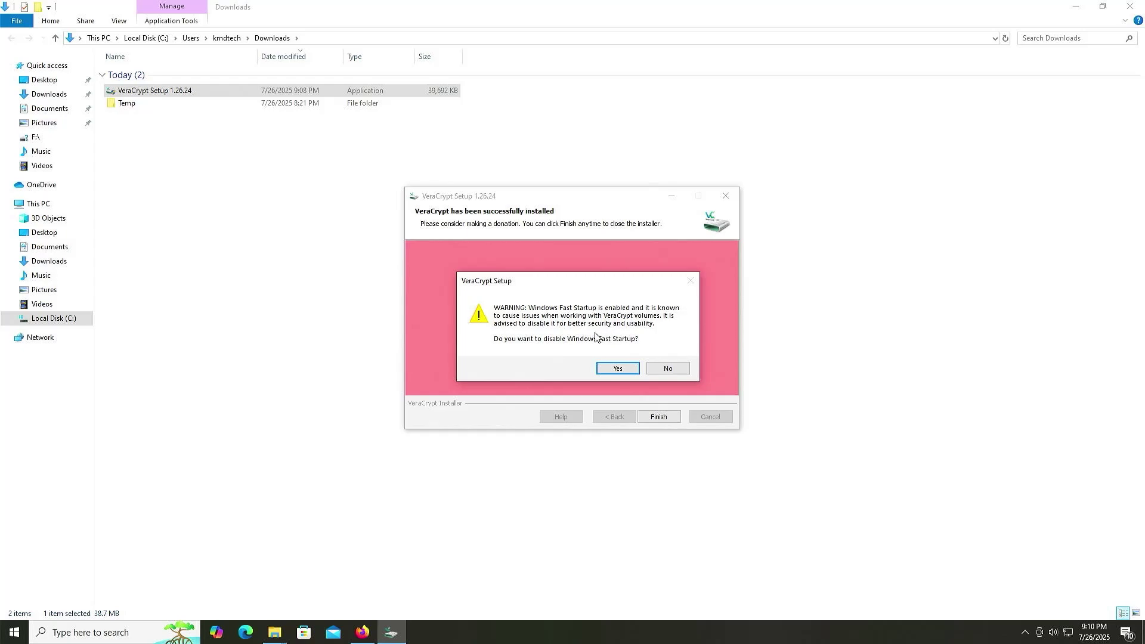
{"action": "left_click", "coordinate": [613, 371]}
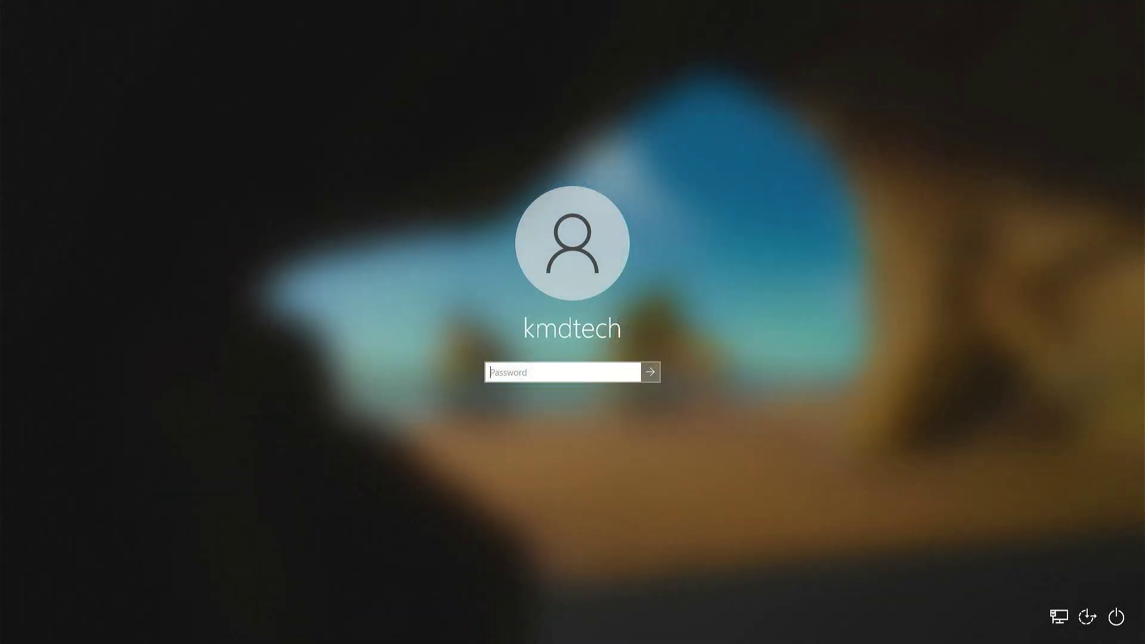
Sign in with the account password, launch VeraCrypt and start creating a new volume.
{"action": "type", "text": "********"}
{"action": "key", "text": "Return"}
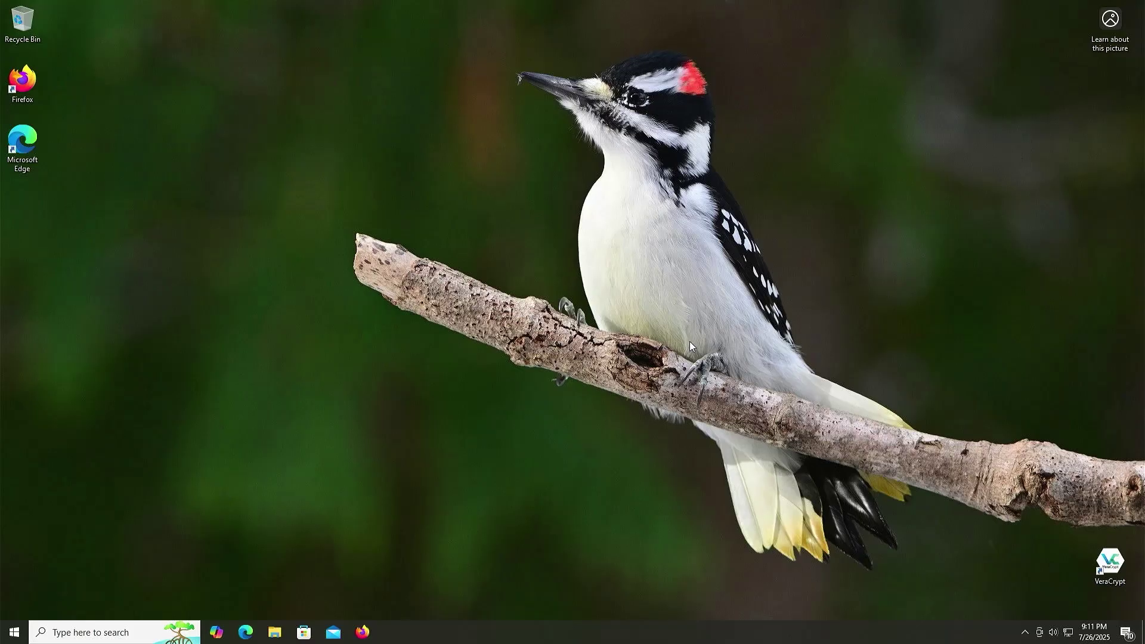
{"action": "double_click", "coordinate": [1108, 571]}
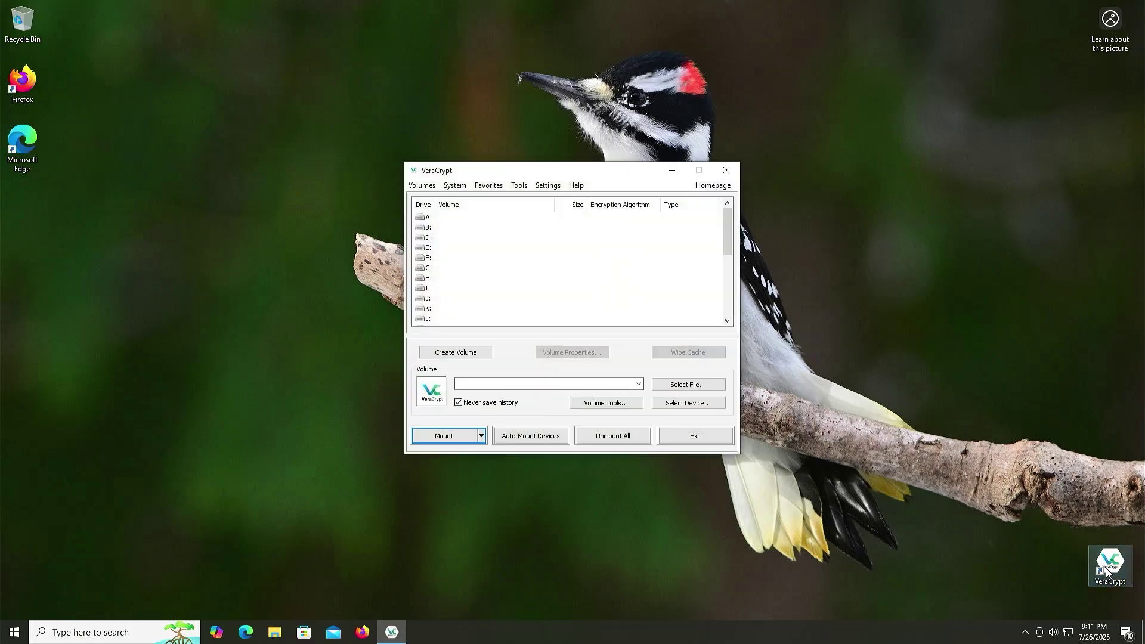
{"action": "left_click", "coordinate": [476, 354]}
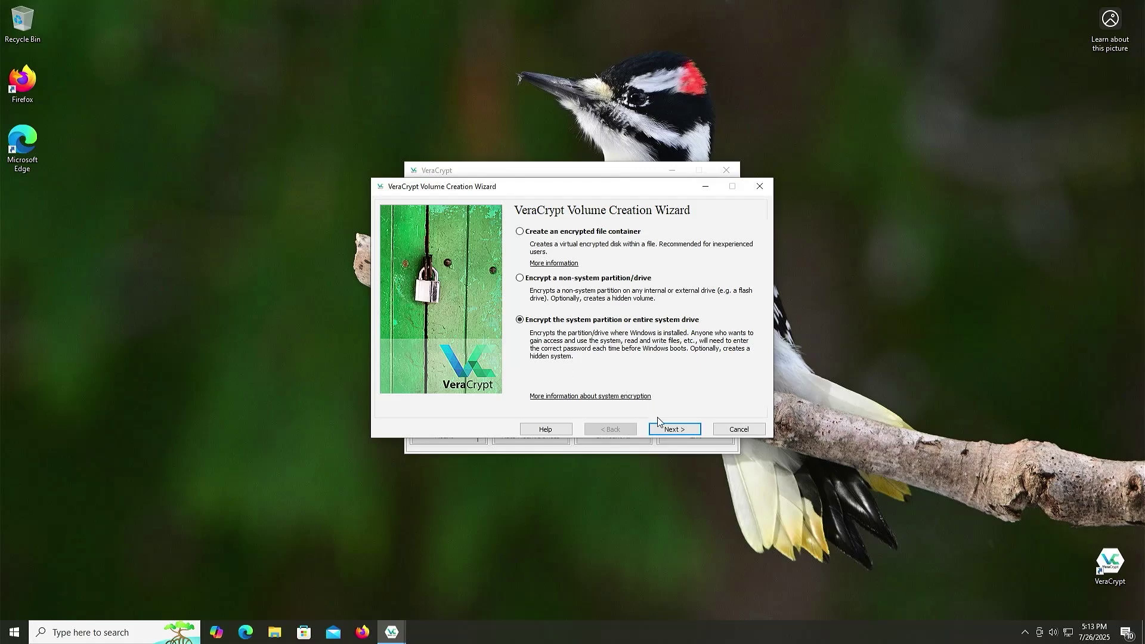
Proceed with system partition encryption, grant admin permission, and keep the Normal encryption type.
{"action": "left_click", "coordinate": [667, 431]}
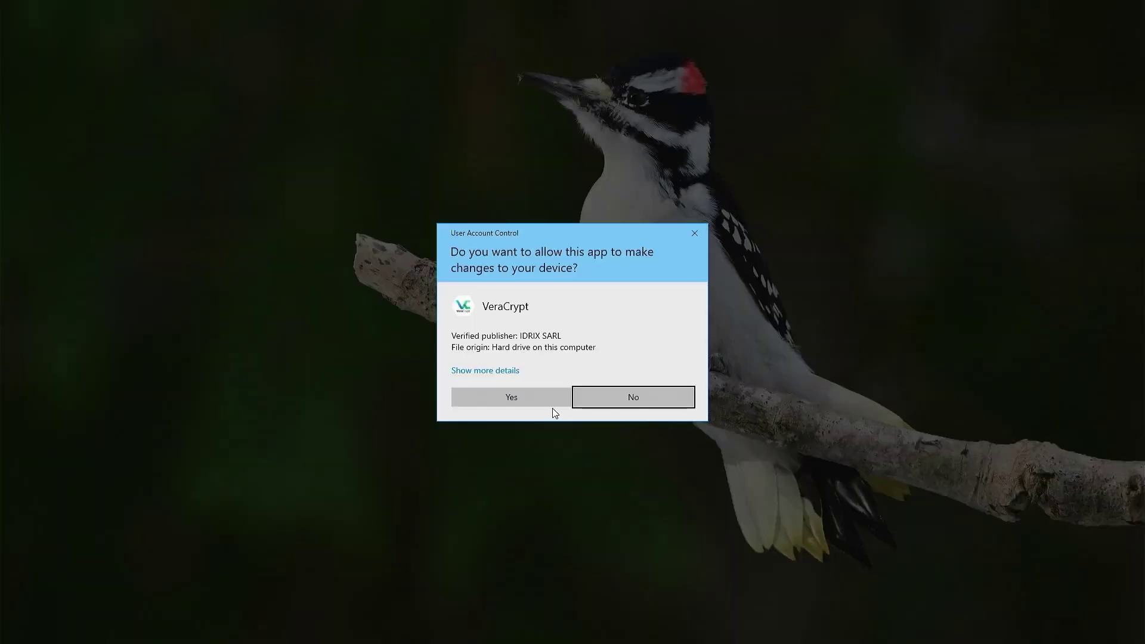
{"action": "left_click", "coordinate": [532, 396]}
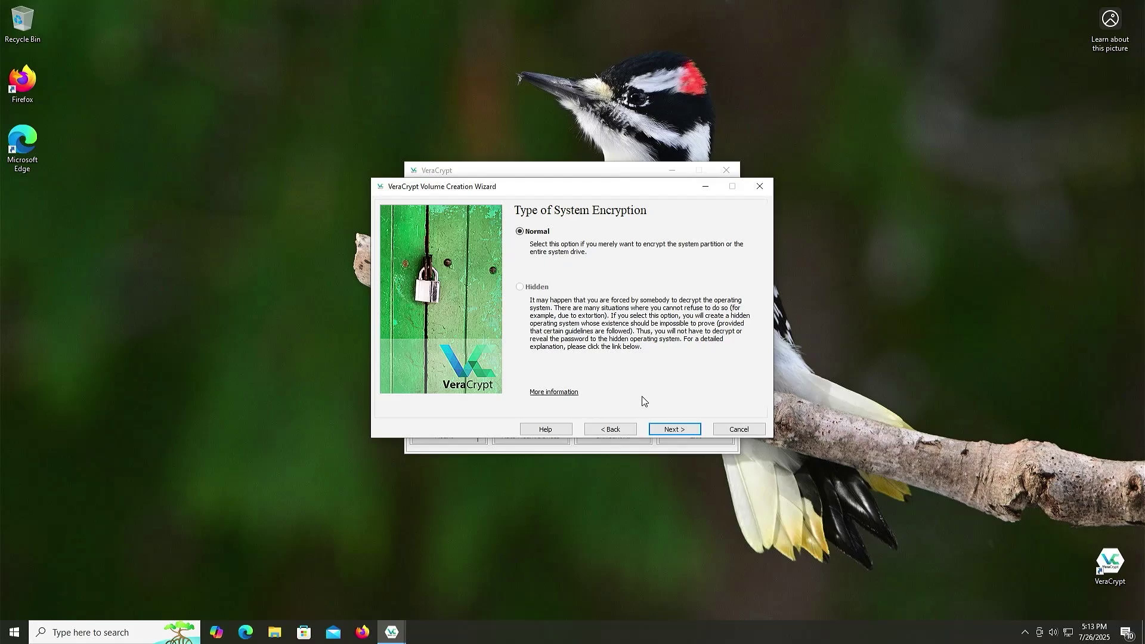
{"action": "left_click", "coordinate": [667, 432]}
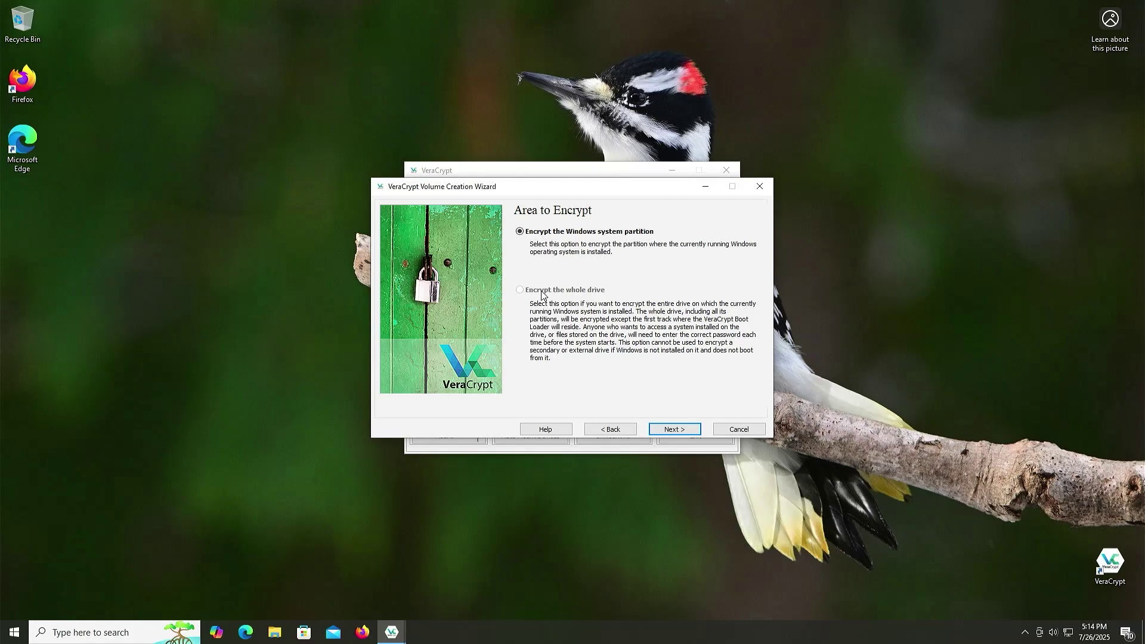
Inspect Disk 0's 476.31 GB C: partition in Disk Management, then return to the VeraCrypt wizard.
{"action": "key", "text": "super"}
{"action": "type", "text": "disk m"}
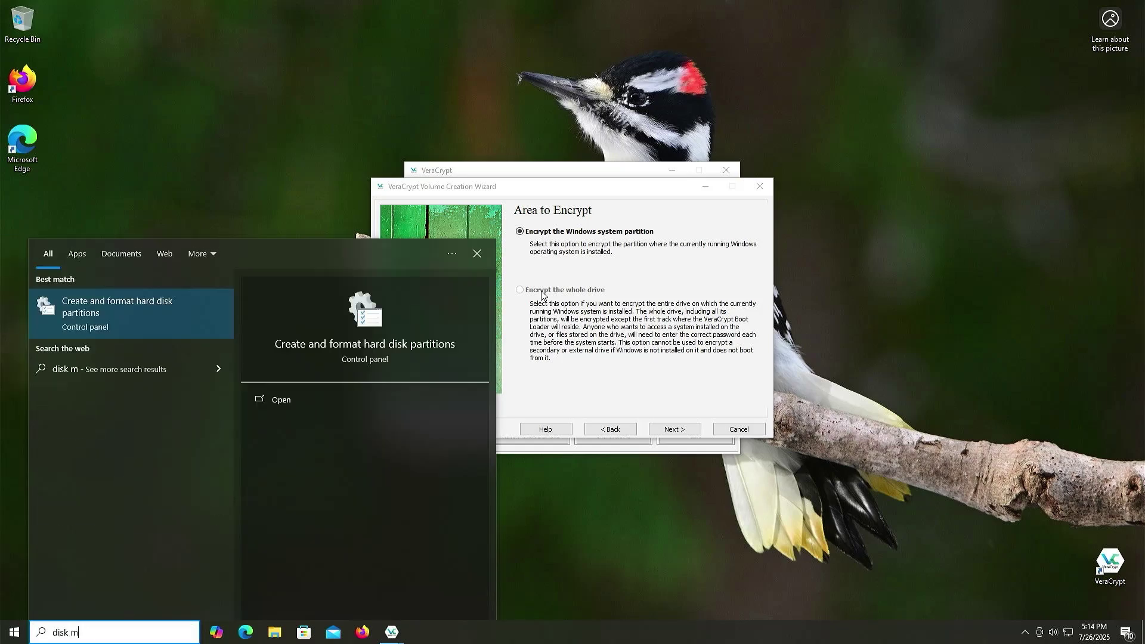
{"action": "type", "text": "anagement"}
{"action": "key", "text": "Return"}
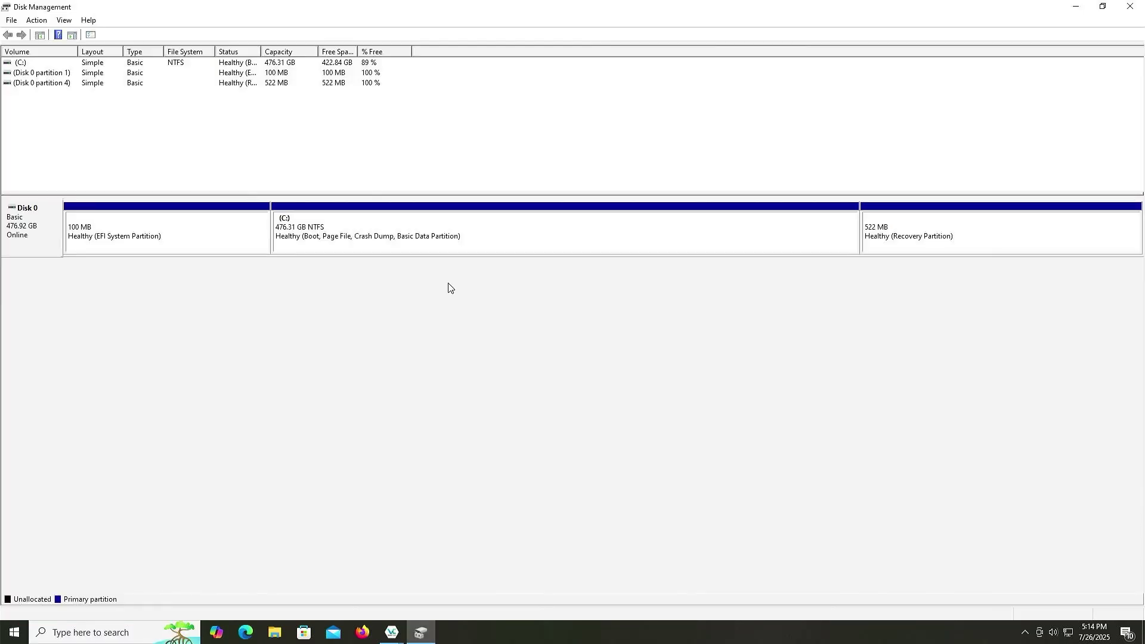
{"action": "left_click", "coordinate": [25, 227]}
{"action": "left_click", "coordinate": [382, 228]}
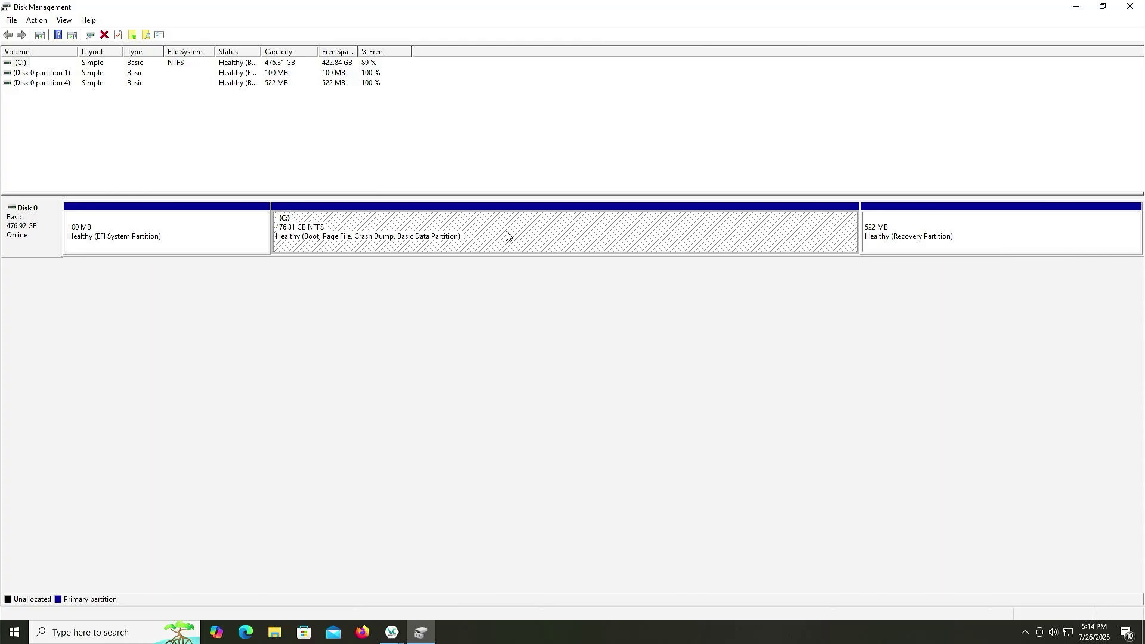
{"action": "mouse_move", "coordinate": [391, 631]}
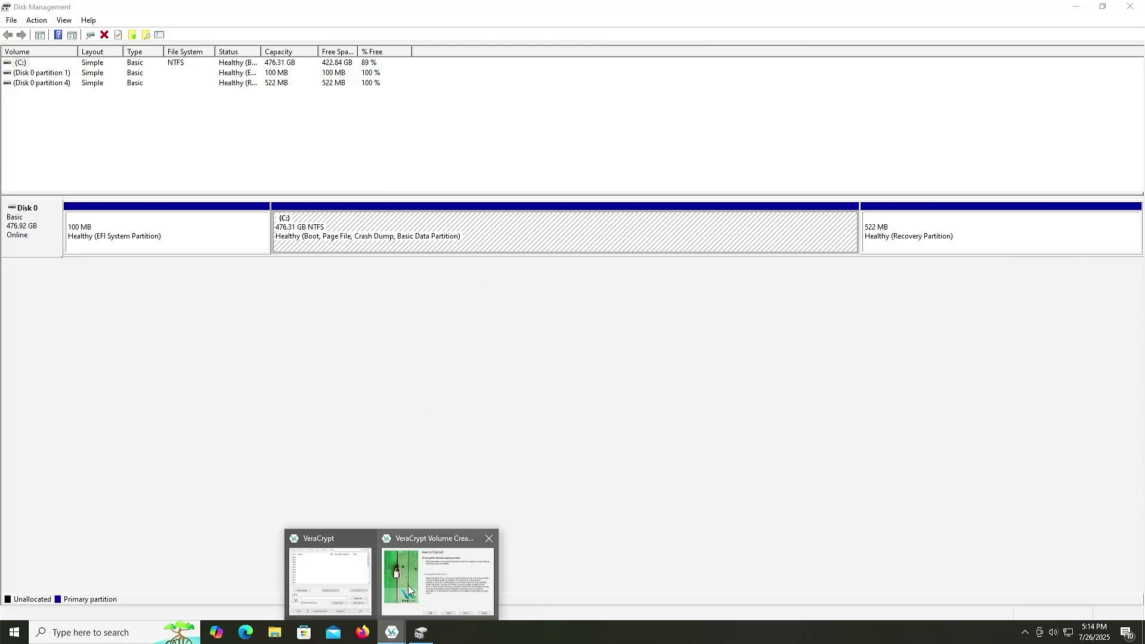
{"action": "left_click", "coordinate": [408, 586]}
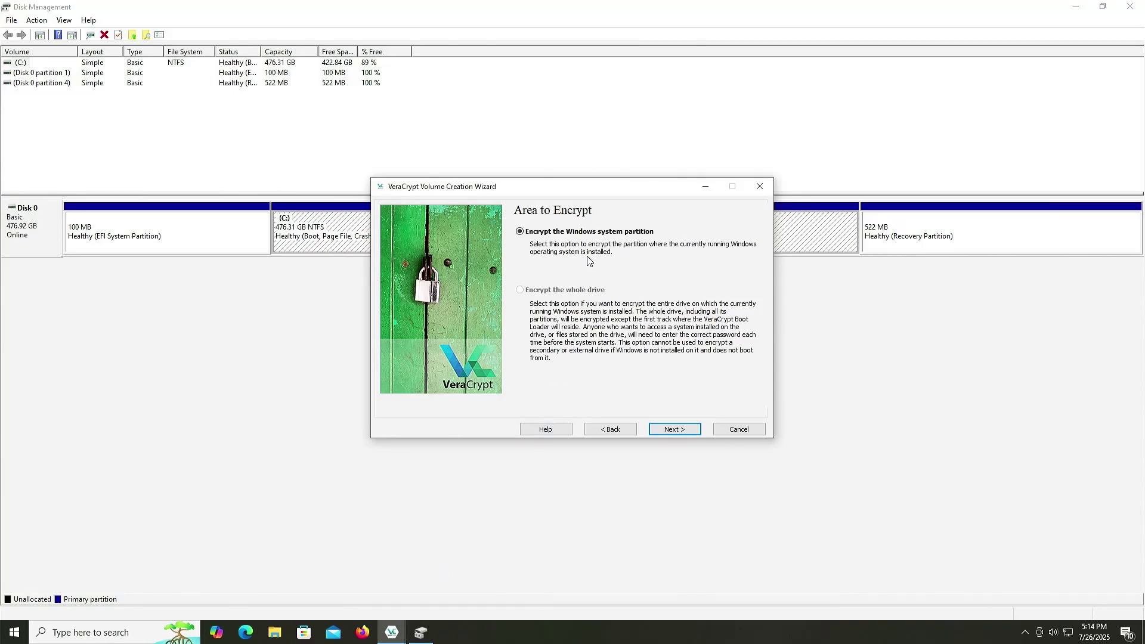
Encrypt the Windows system partition and declare a single-boot system.
{"action": "left_click", "coordinate": [664, 430]}
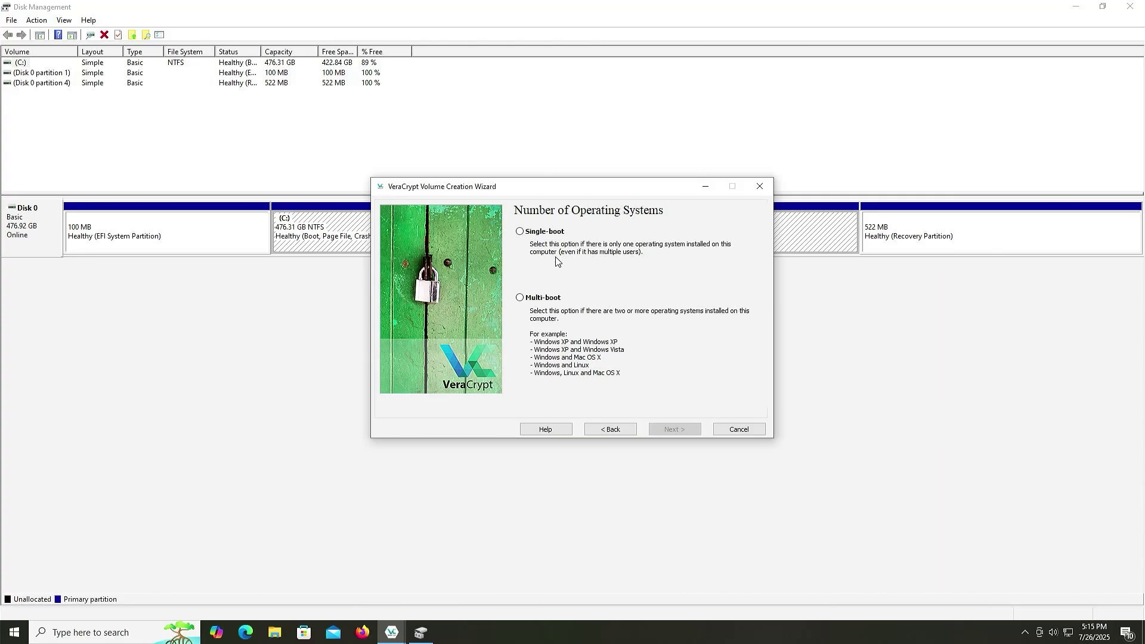
{"action": "left_click", "coordinate": [543, 232]}
{"action": "left_click", "coordinate": [668, 431]}
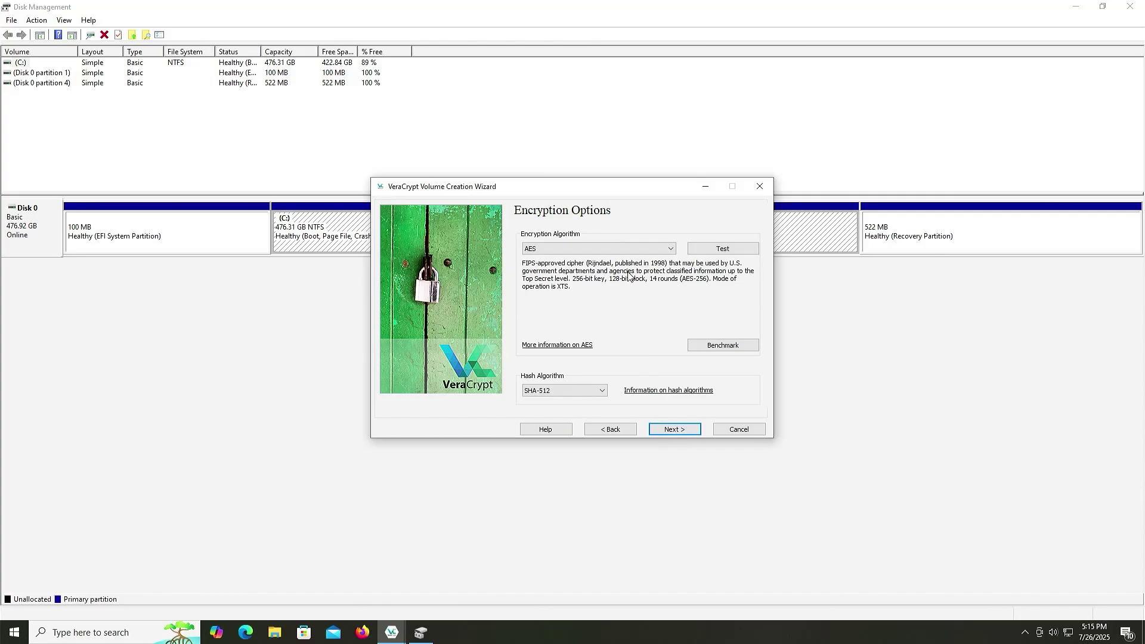
Keep AES as the encryption algorithm and SHA-512 as the hash algorithm.
{"action": "left_click", "coordinate": [623, 249]}
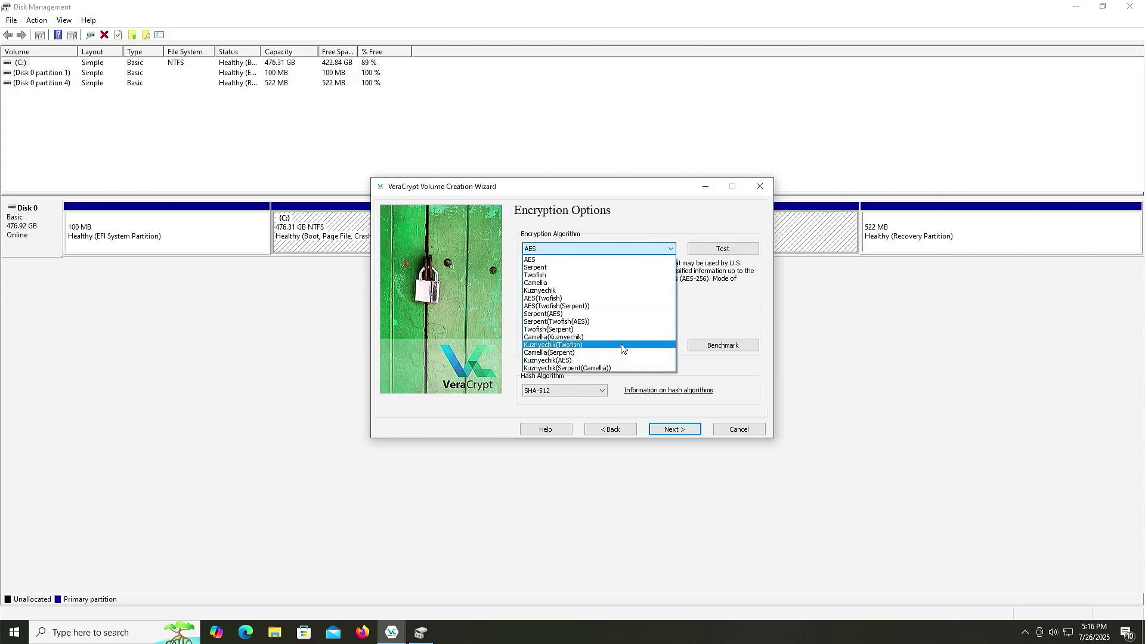
{"action": "left_click", "coordinate": [606, 260]}
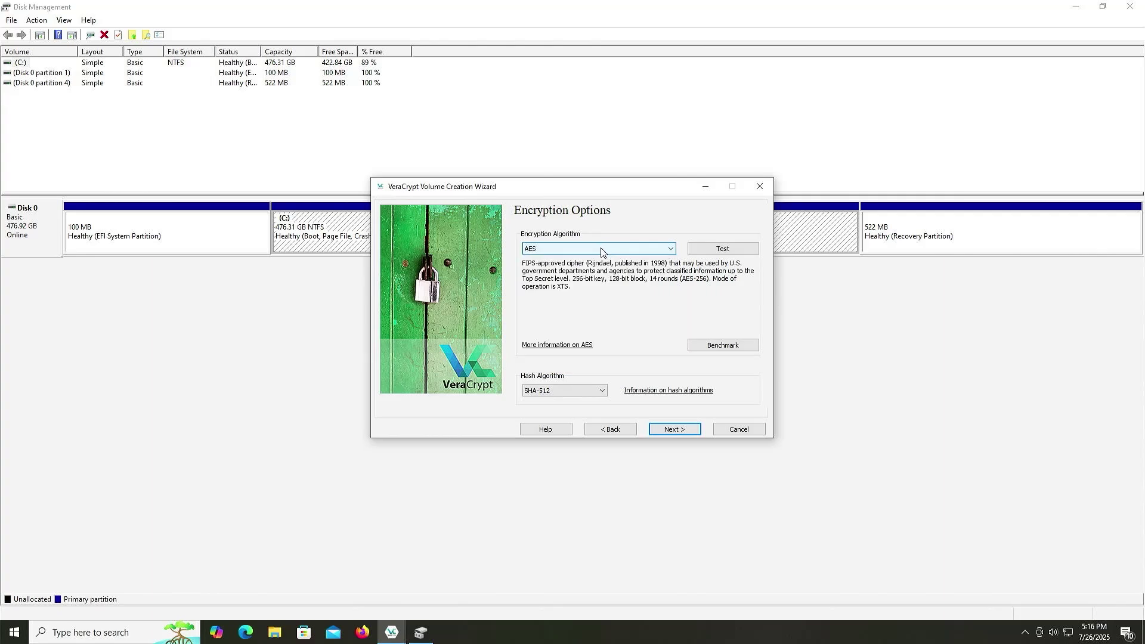
{"action": "left_click", "coordinate": [590, 394]}
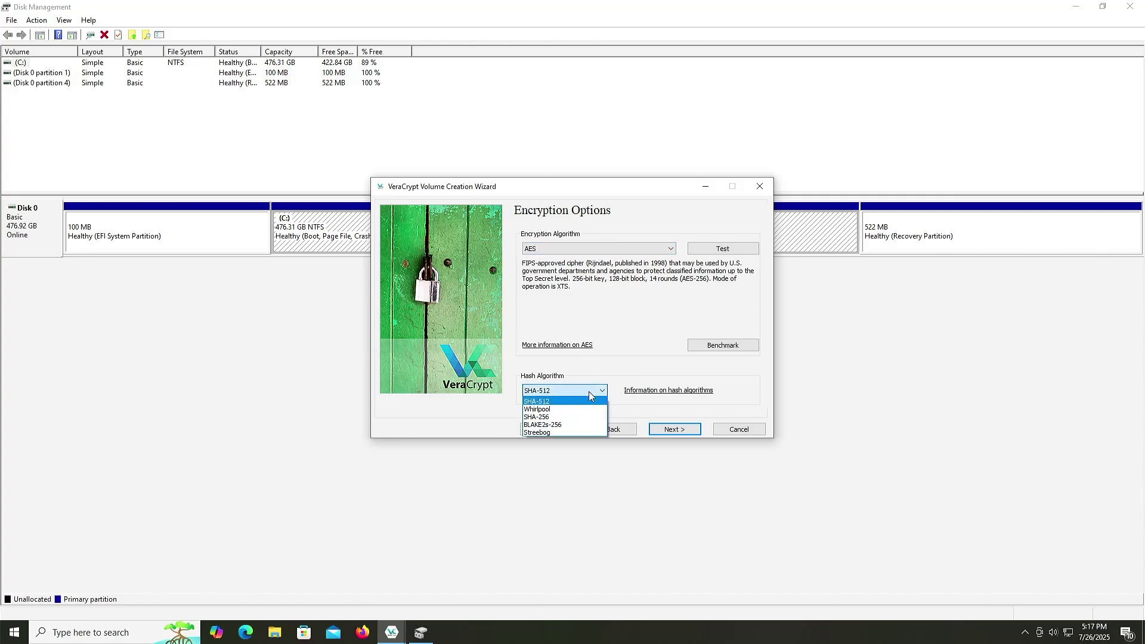
{"action": "left_click", "coordinate": [589, 391]}
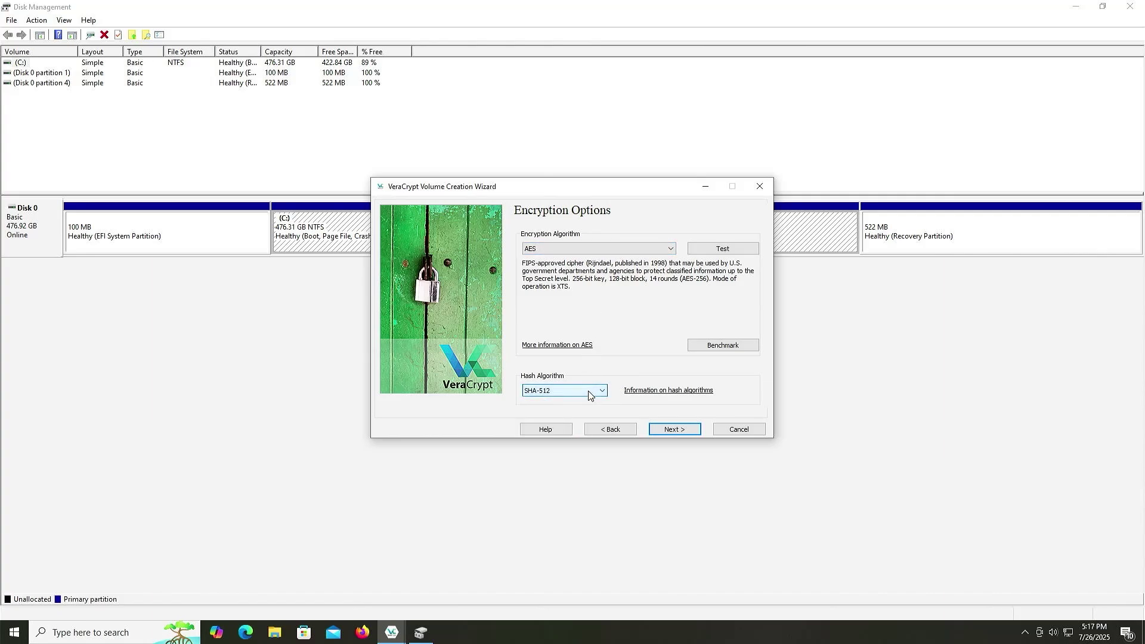
{"action": "left_click", "coordinate": [673, 430]}
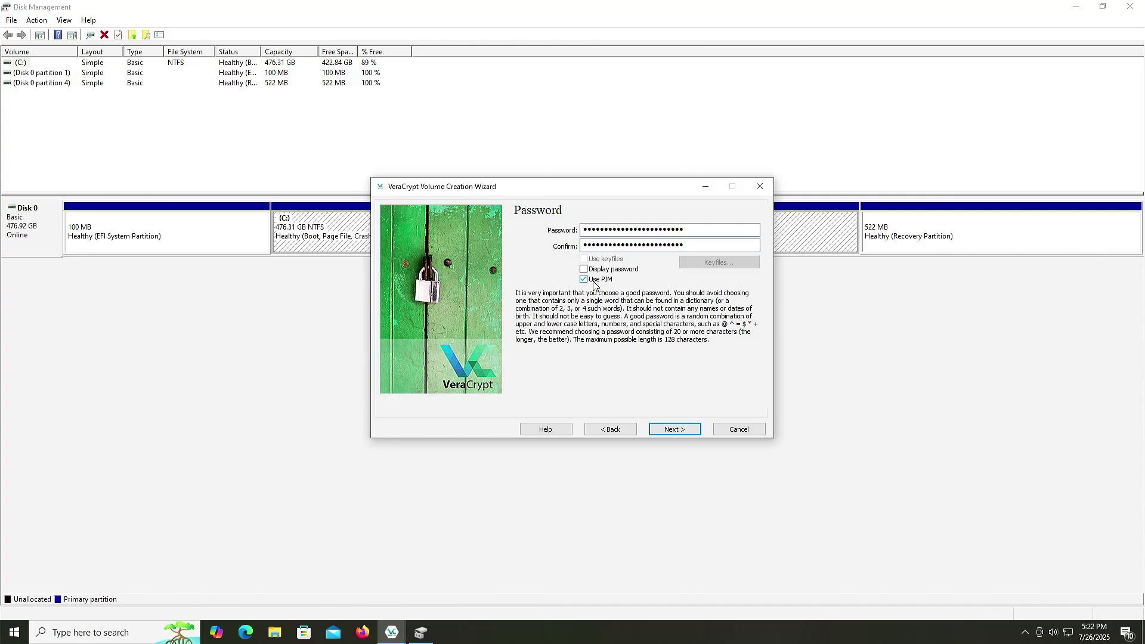
Continue past the confirmed pre-boot password with Use PIM enabled.
{"action": "left_click", "coordinate": [667, 430]}
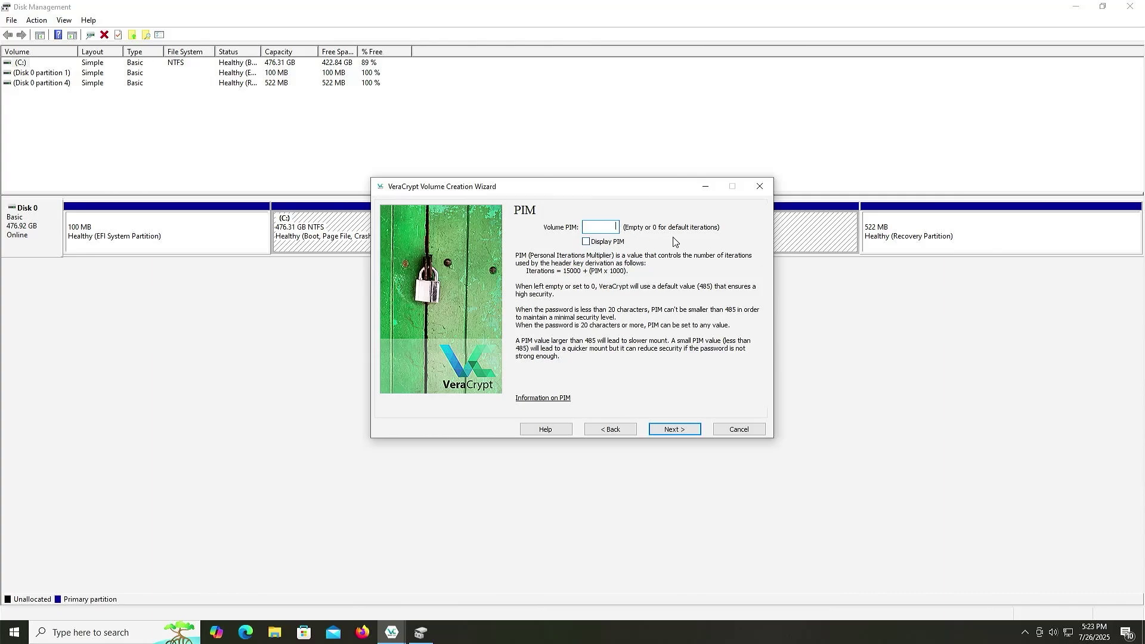
Leave Volume PIM empty for default iterations and generate keys from collected random data.
{"action": "left_click", "coordinate": [672, 432]}
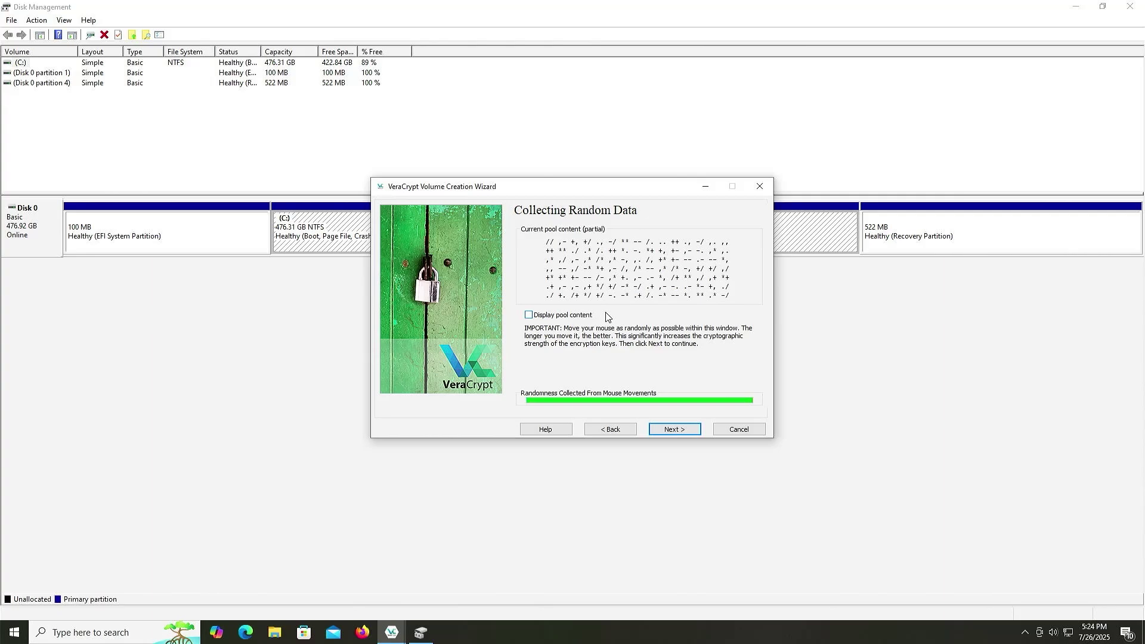
{"action": "left_click", "coordinate": [667, 430]}
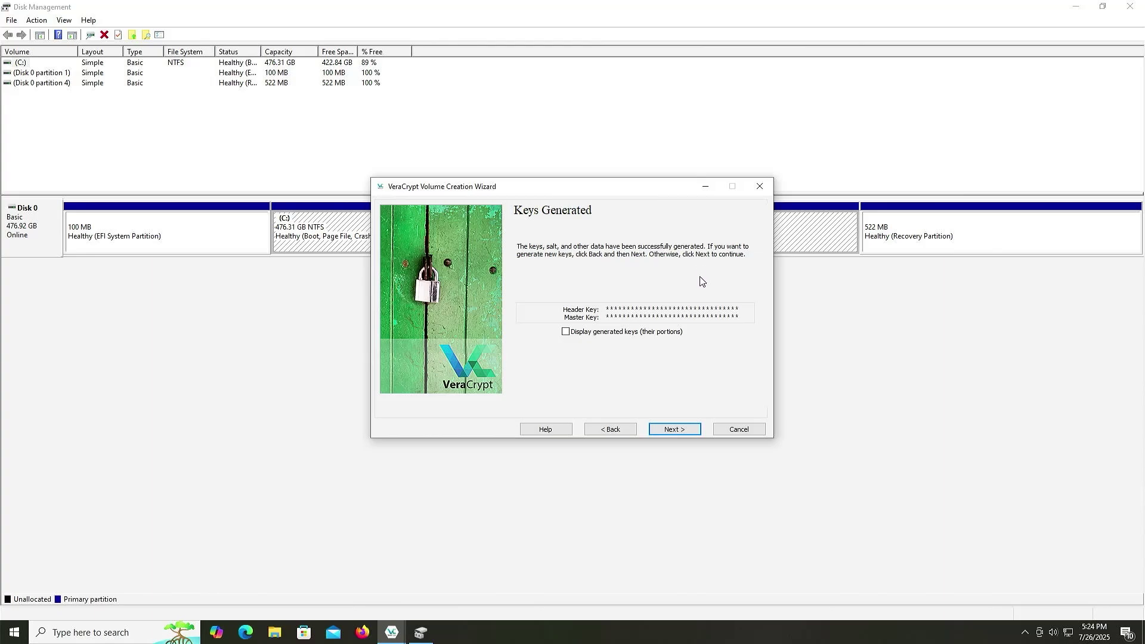
Accept the generated encryption keys and advance to the Rescue Disk page.
{"action": "left_click", "coordinate": [671, 429]}
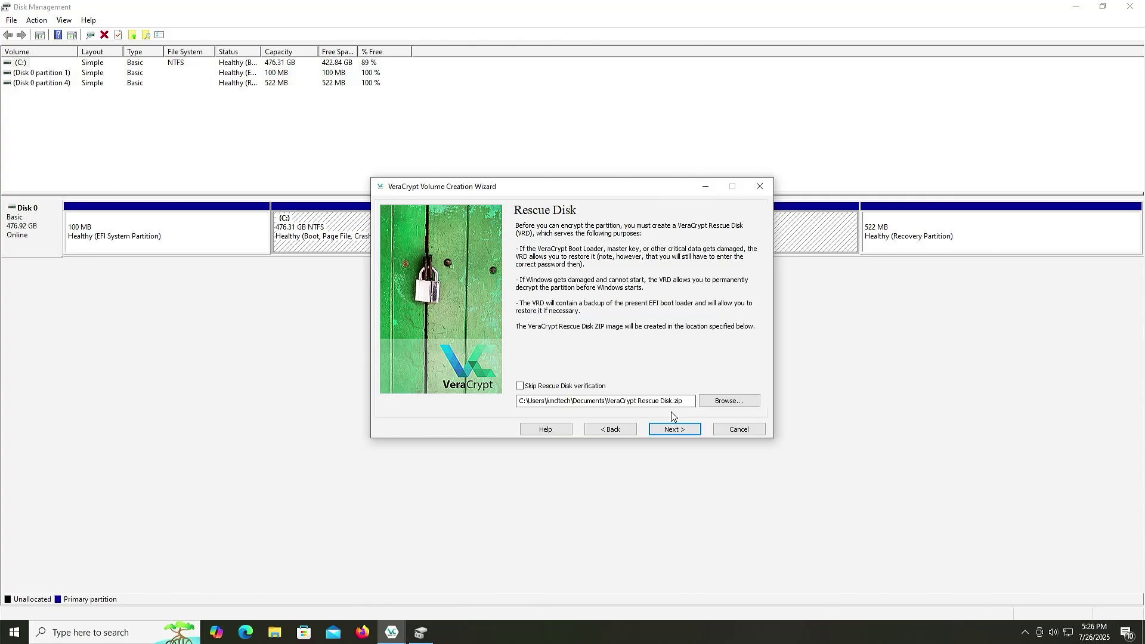
Keep the rescue disk path as VeraCrypt Rescue Disk.zip in Documents and create the image.
{"action": "left_click_drag", "start_coordinate": [687, 401], "coordinate": [588, 401]}
{"action": "left_click", "coordinate": [529, 401]}
{"action": "left_click", "coordinate": [669, 430]}
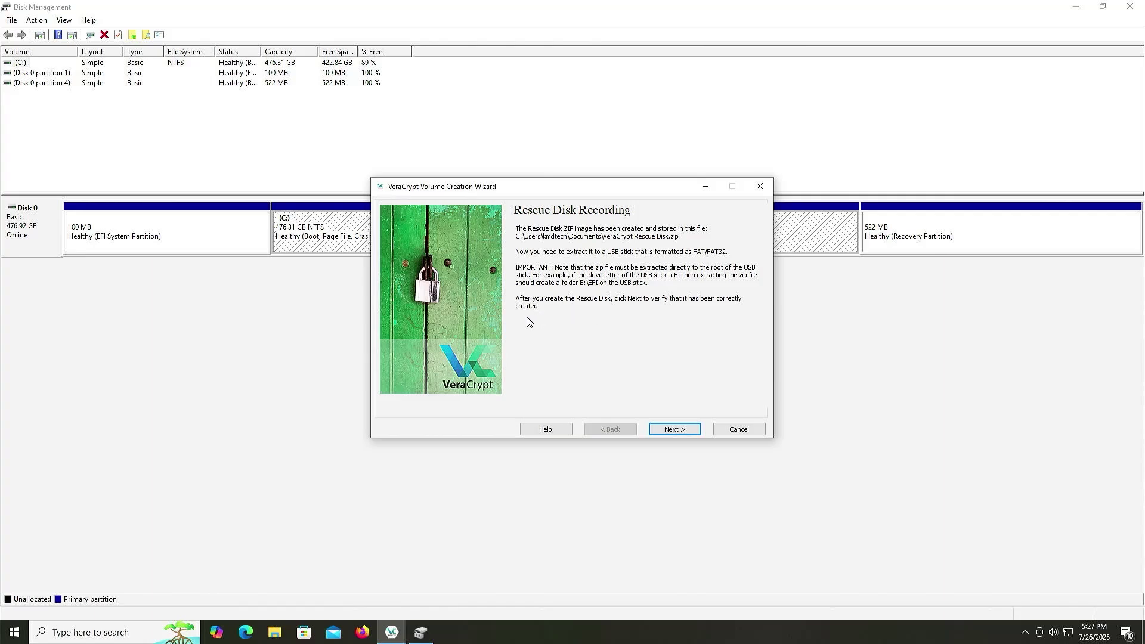
Extract all contents of the VeraCrypt Rescue Disk ZIP in Documents into its own folder.
{"action": "left_click", "coordinate": [276, 632]}
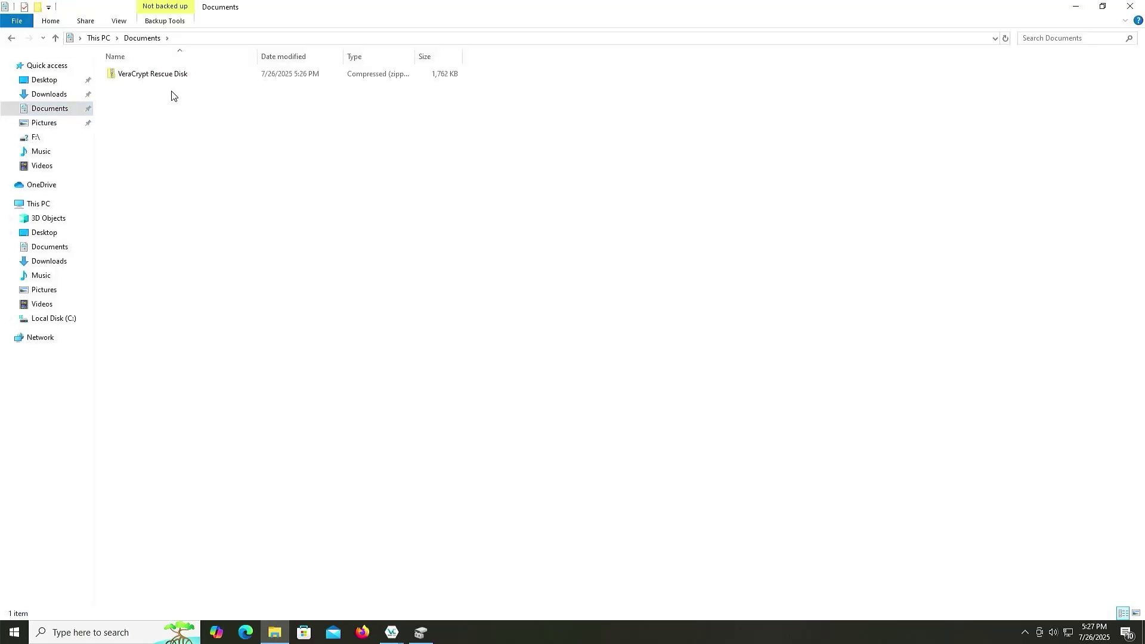
{"action": "left_click", "coordinate": [168, 81]}
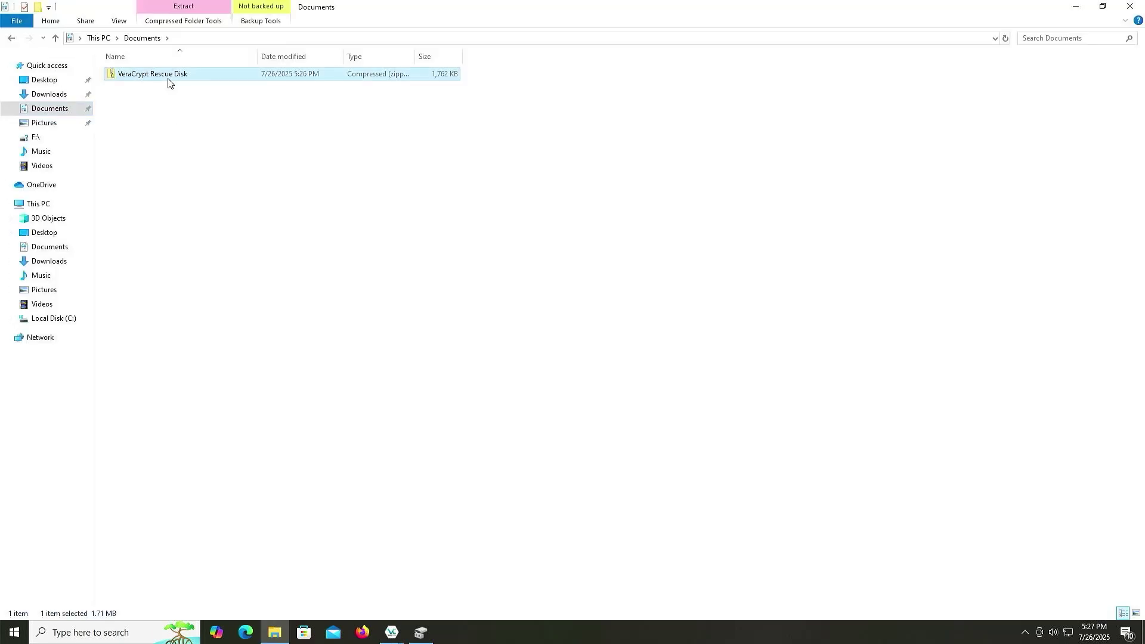
{"action": "right_click", "coordinate": [167, 82]}
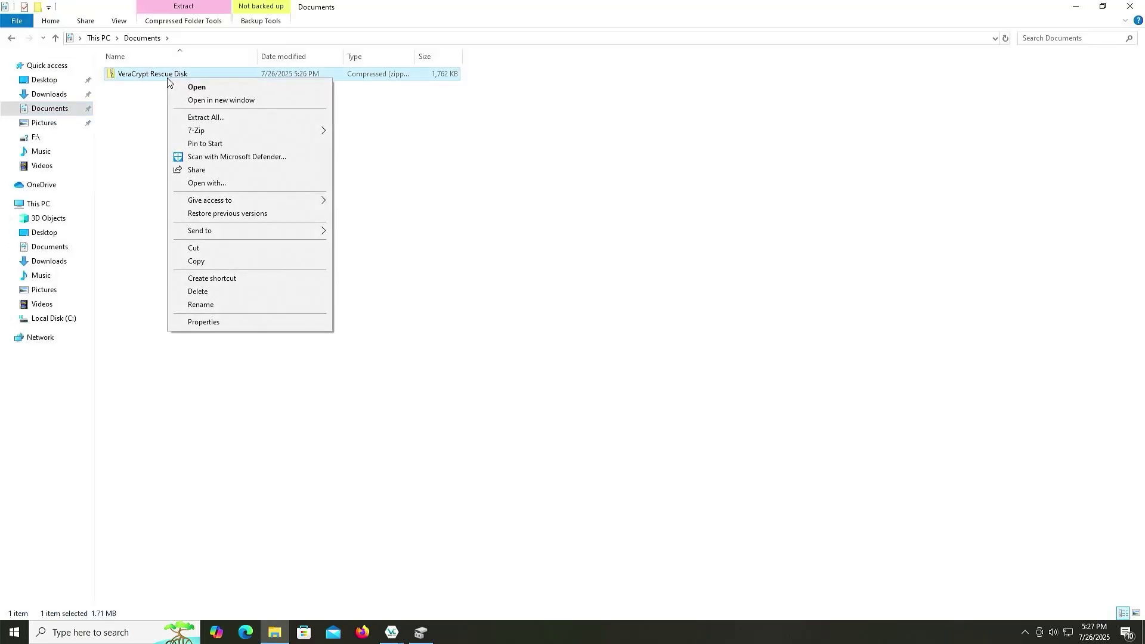
{"action": "left_click", "coordinate": [209, 116]}
{"action": "left_click", "coordinate": [686, 433]}
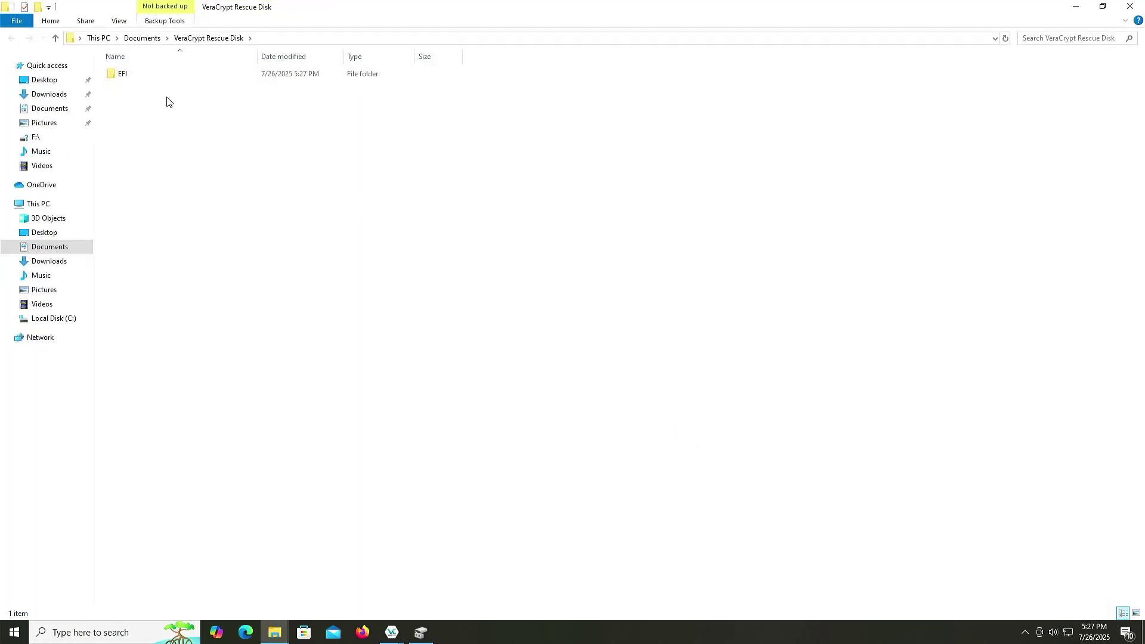
Inspect the extracted EFI folder's Boot and VeraCrypt subfolders, then return to the rescue disk folder.
{"action": "left_click", "coordinate": [142, 79]}
{"action": "double_click", "coordinate": [128, 77]}
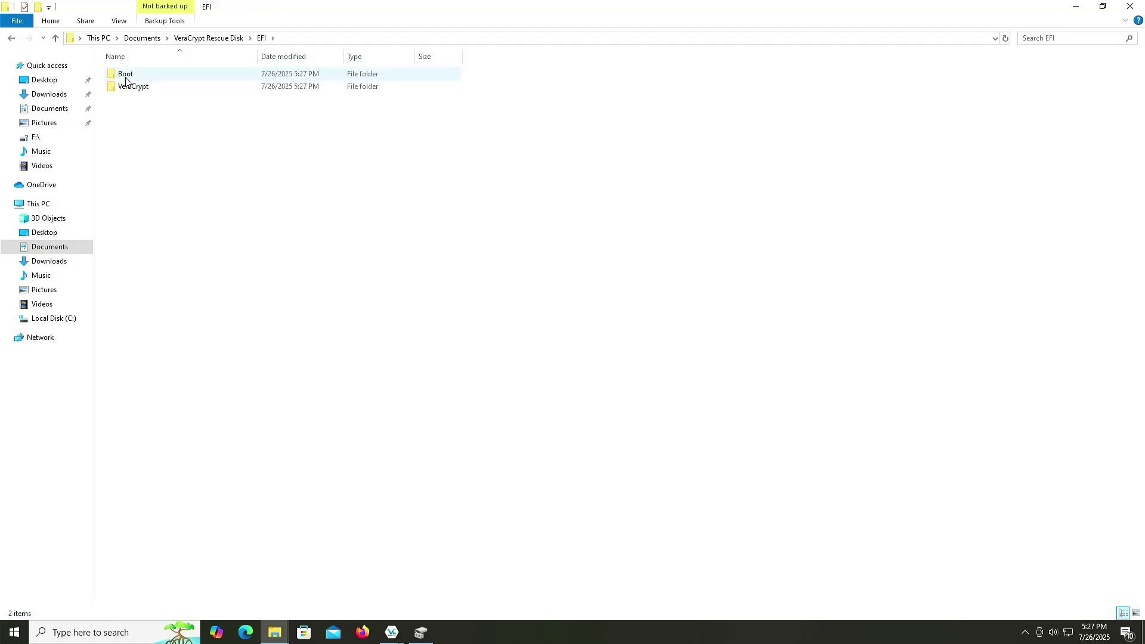
{"action": "left_click", "coordinate": [141, 77]}
{"action": "double_click", "coordinate": [141, 78]}
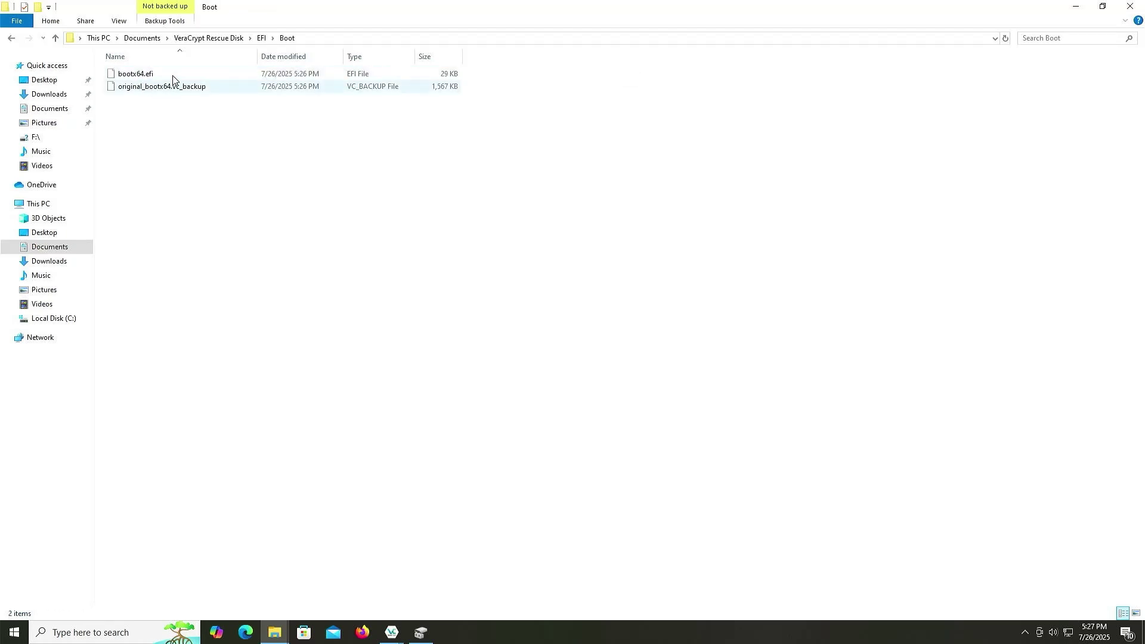
{"action": "key", "text": "alt+Left"}
{"action": "double_click", "coordinate": [149, 90]}
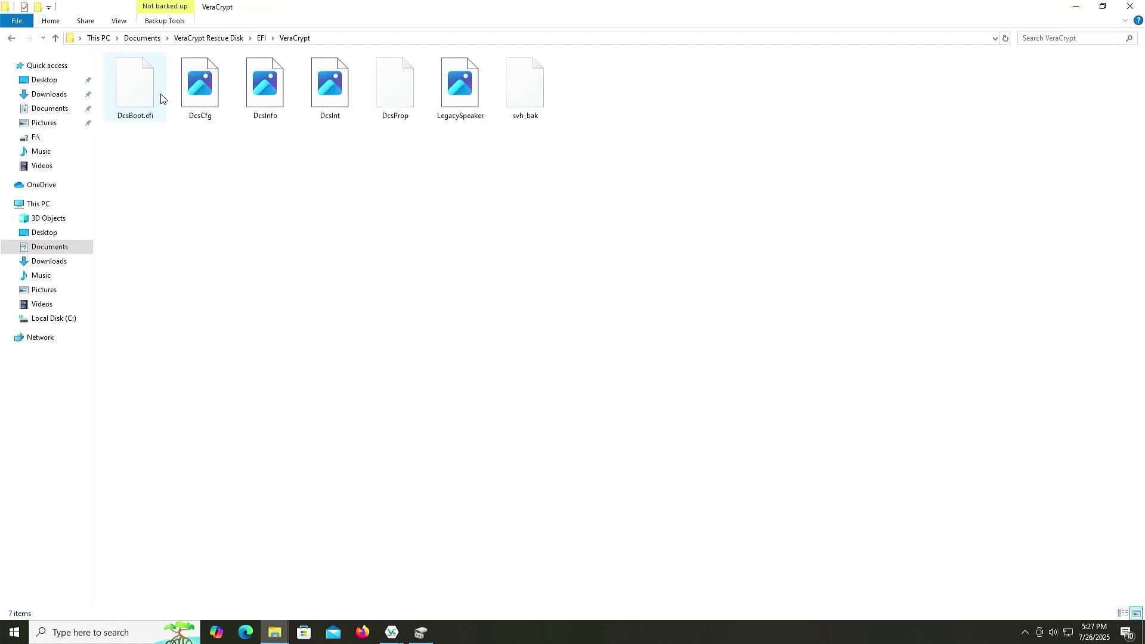
{"action": "key", "text": "alt+Left"}
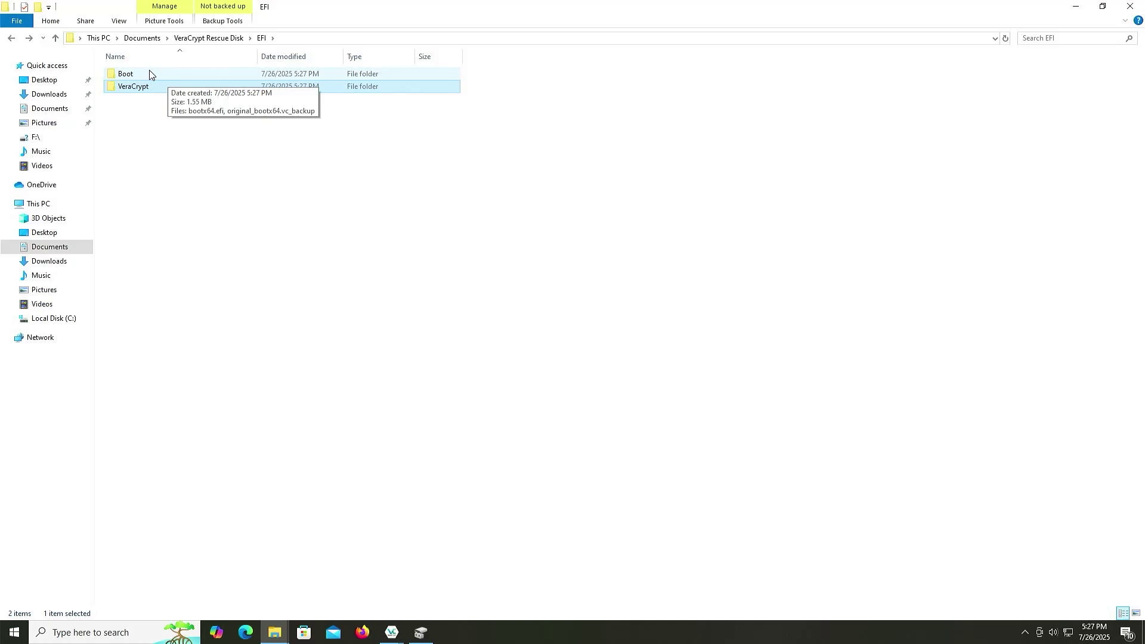
{"action": "left_click", "coordinate": [170, 133]}
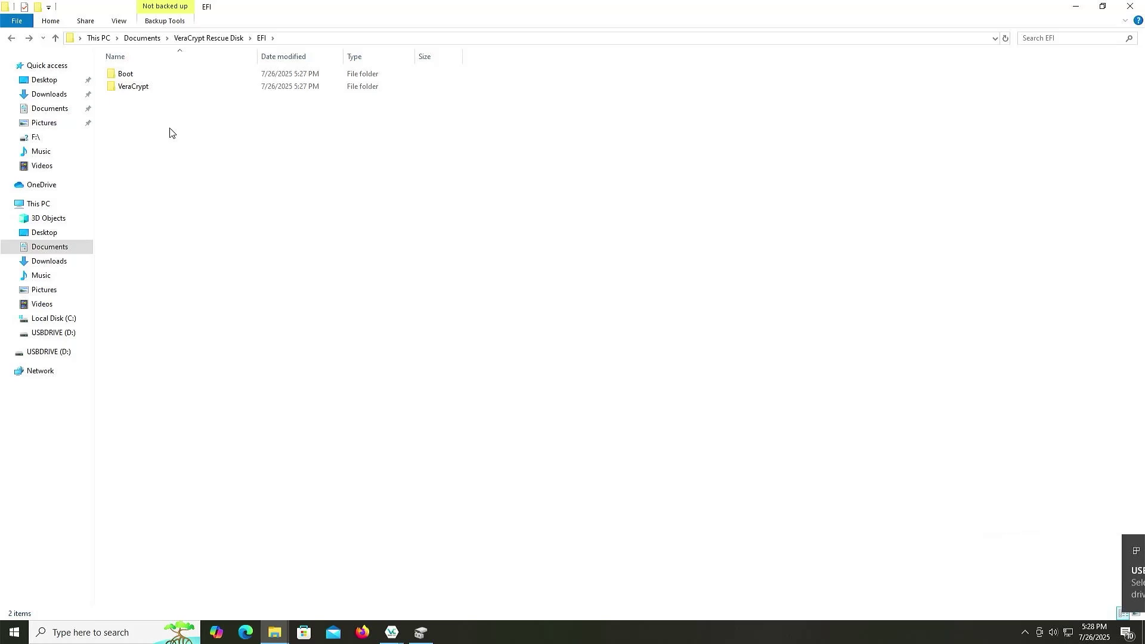
{"action": "key", "text": "alt+Left"}
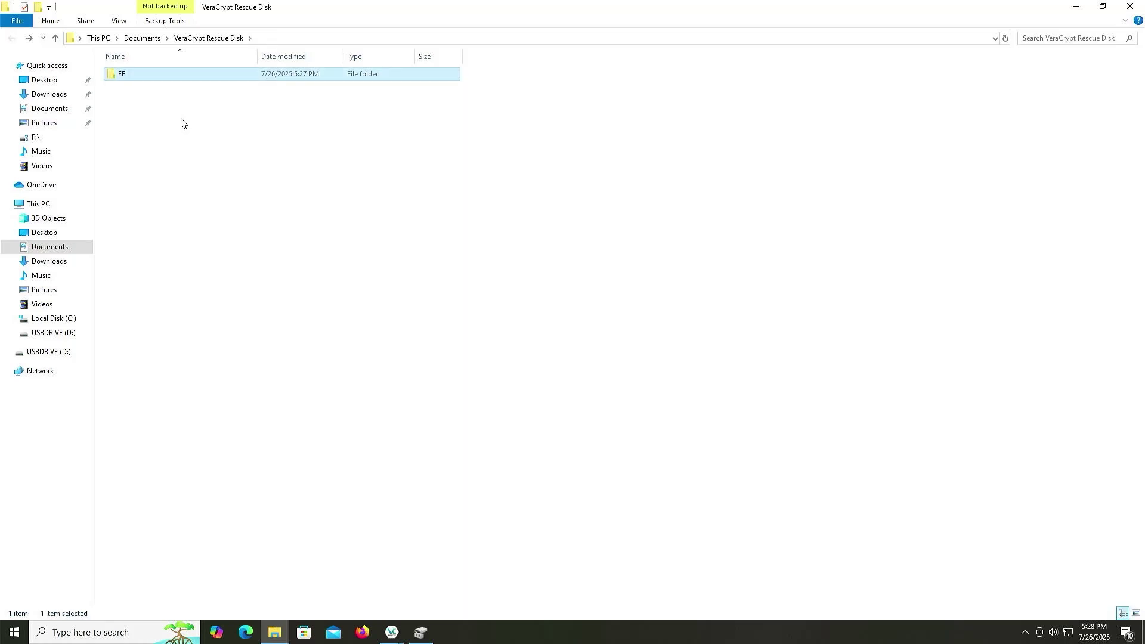
Paste the EFI folder onto the root of USBDRIVE (D:) and return to VeraCrypt.
{"action": "left_click", "coordinate": [50, 334]}
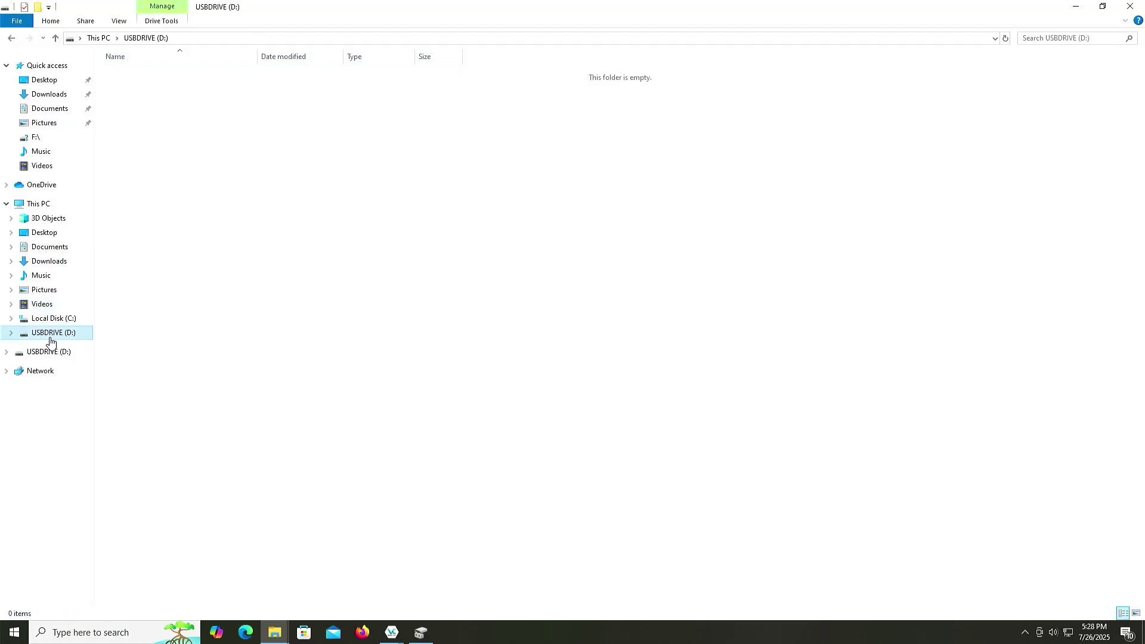
{"action": "key", "text": "ctrl+v"}
{"action": "left_click", "coordinate": [235, 190]}
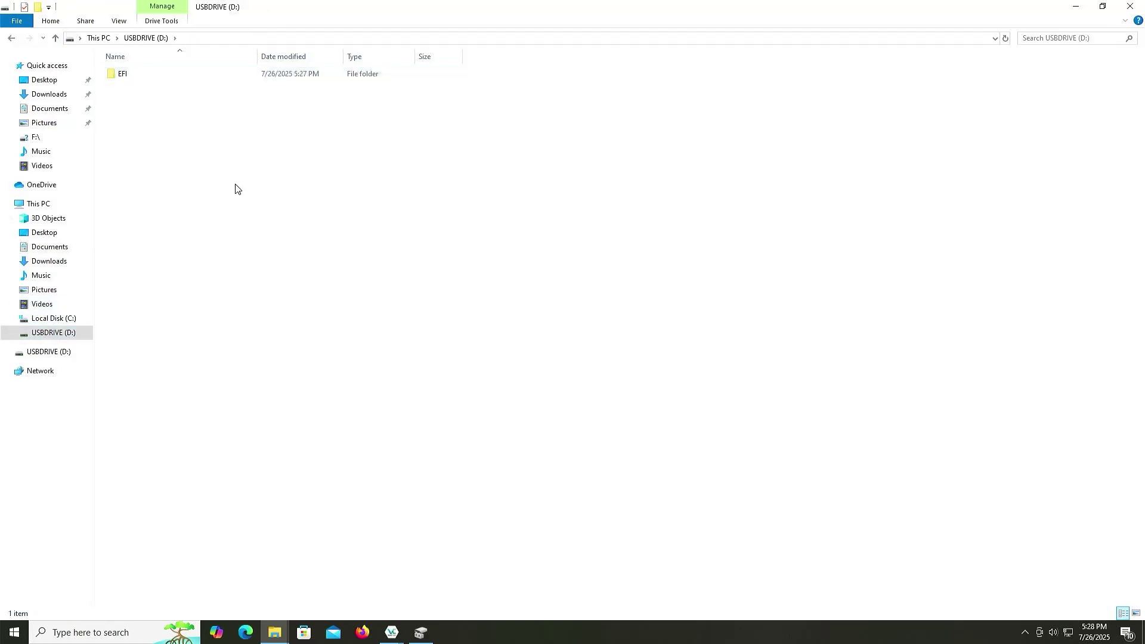
{"action": "left_click", "coordinate": [392, 631]}
Verify the USB rescue disk and leave the wipe mode at None (fastest).
{"action": "left_click", "coordinate": [425, 590]}
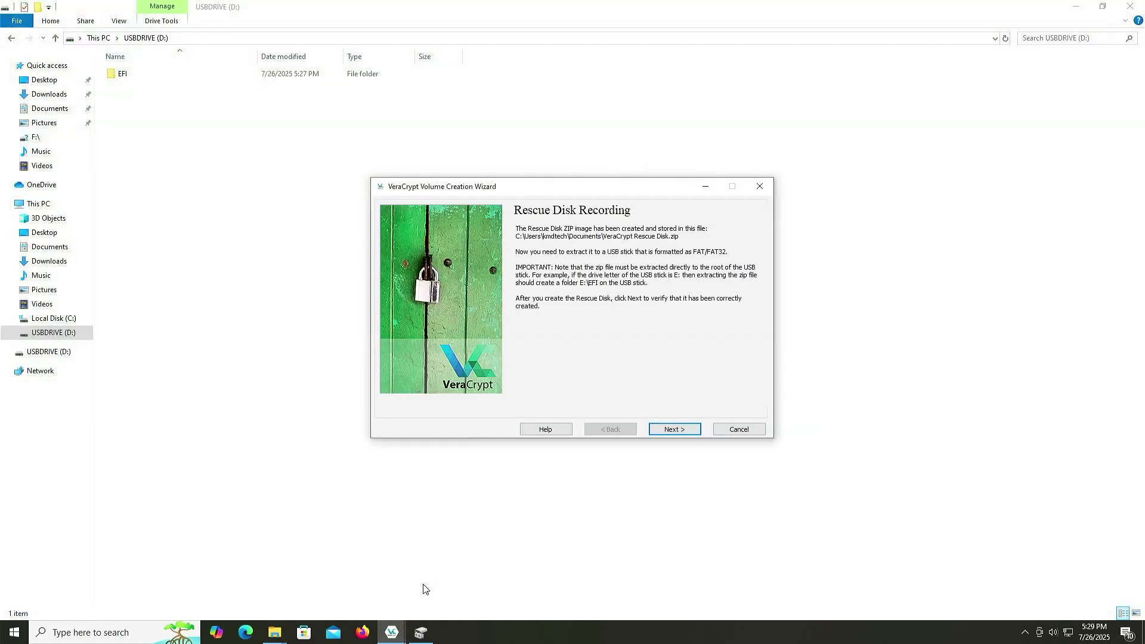
{"action": "left_click", "coordinate": [671, 436]}
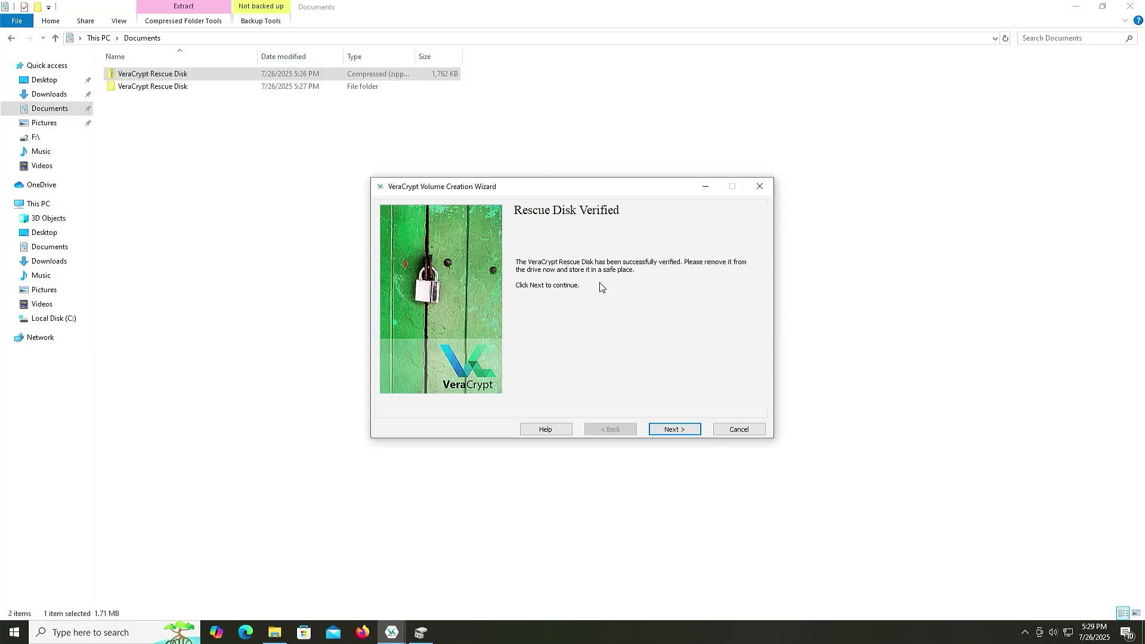
{"action": "left_click", "coordinate": [669, 432]}
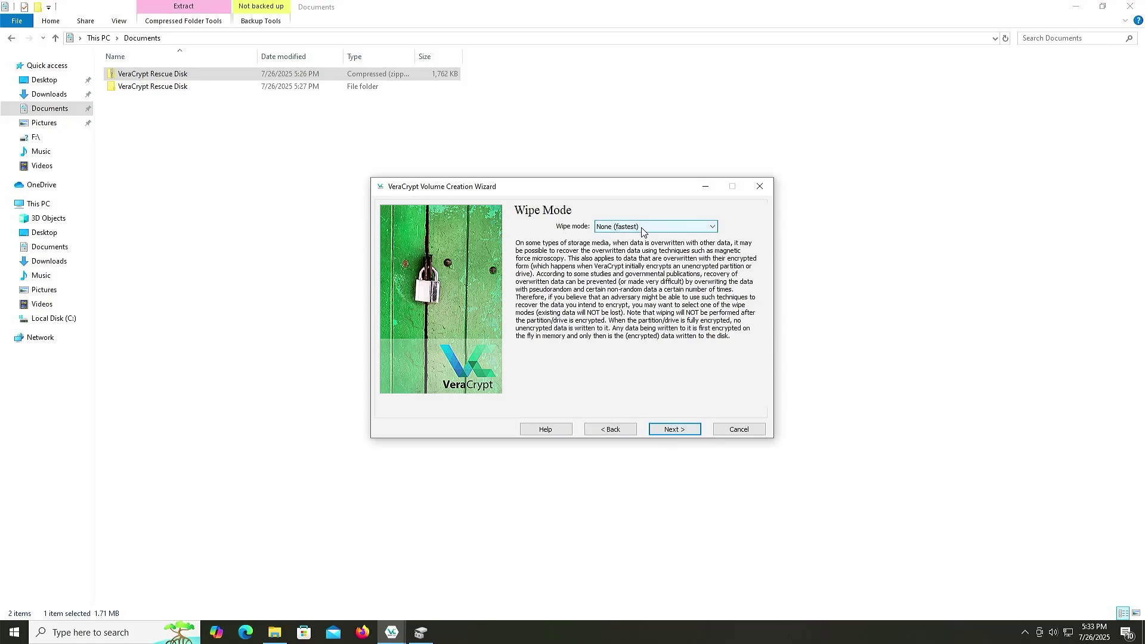
{"action": "left_click", "coordinate": [642, 228]}
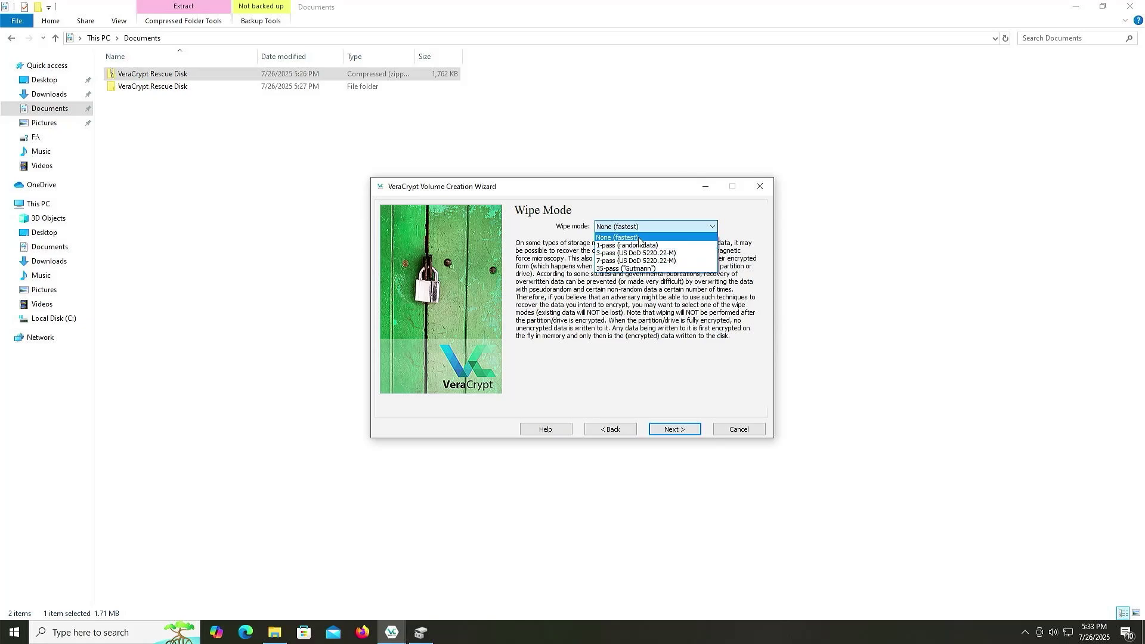
{"action": "left_click", "coordinate": [639, 240]}
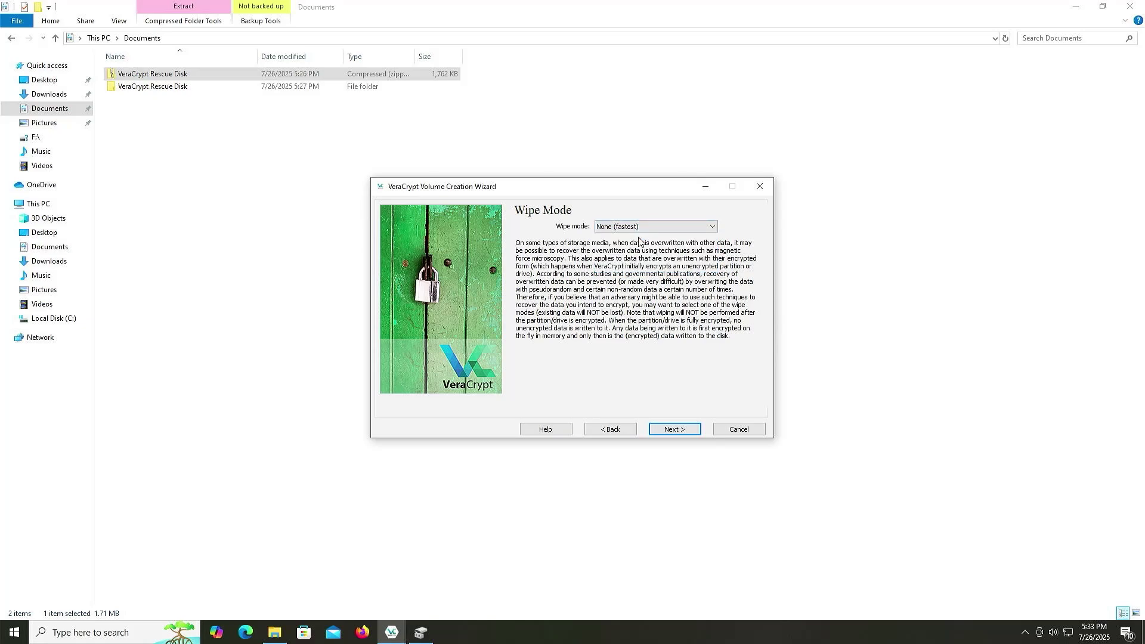
Launch the system encryption pretest and acknowledge the important notes to reach the restart prompt.
{"action": "left_click", "coordinate": [681, 431]}
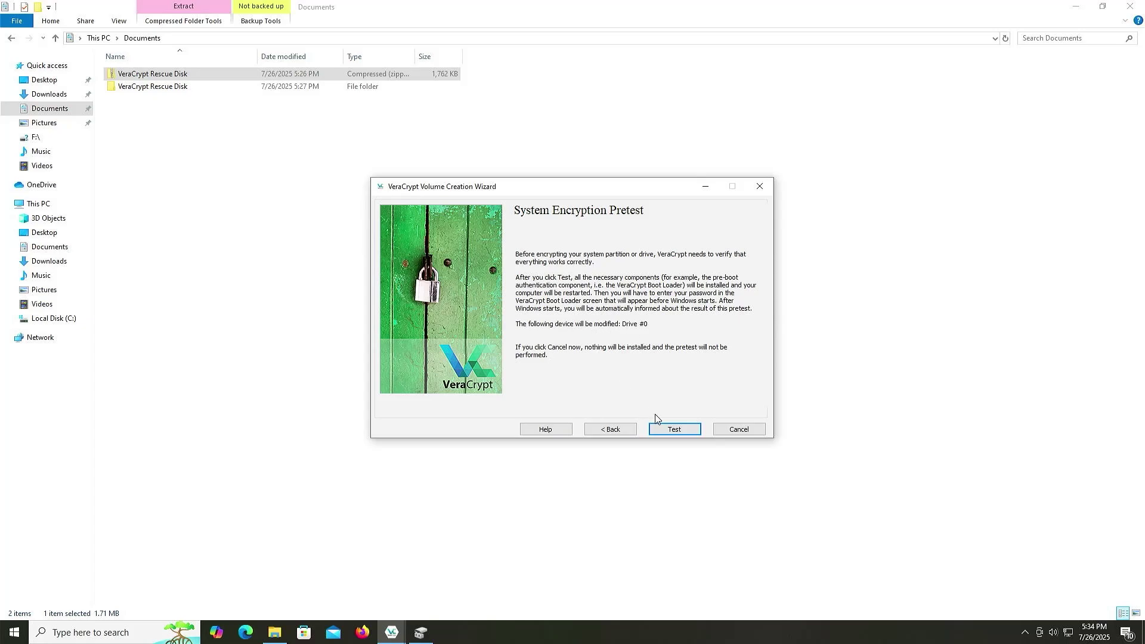
{"action": "left_click", "coordinate": [670, 434]}
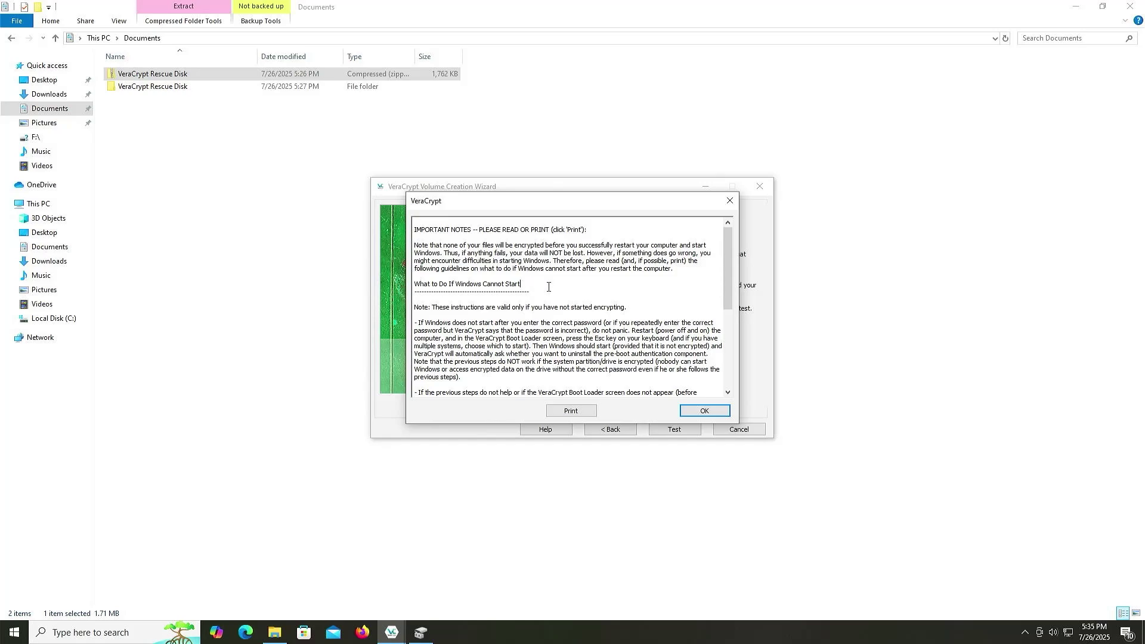
{"action": "scroll", "coordinate": [547, 287], "scroll_direction": "down", "scroll_amount": 7}
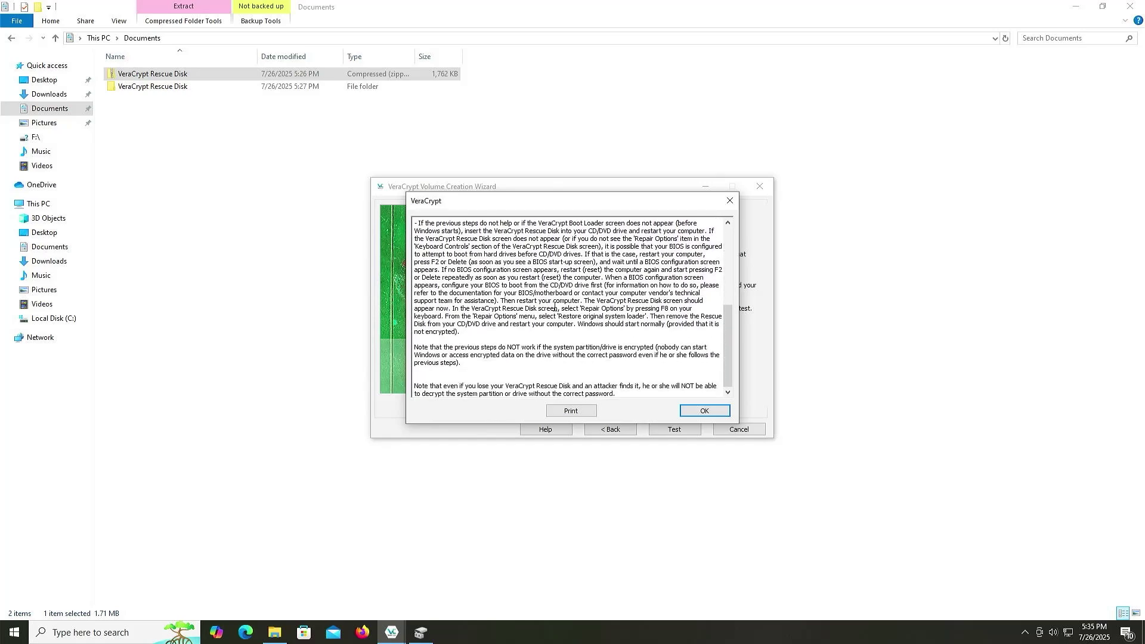
{"action": "scroll", "coordinate": [555, 307], "scroll_direction": "up", "scroll_amount": 7}
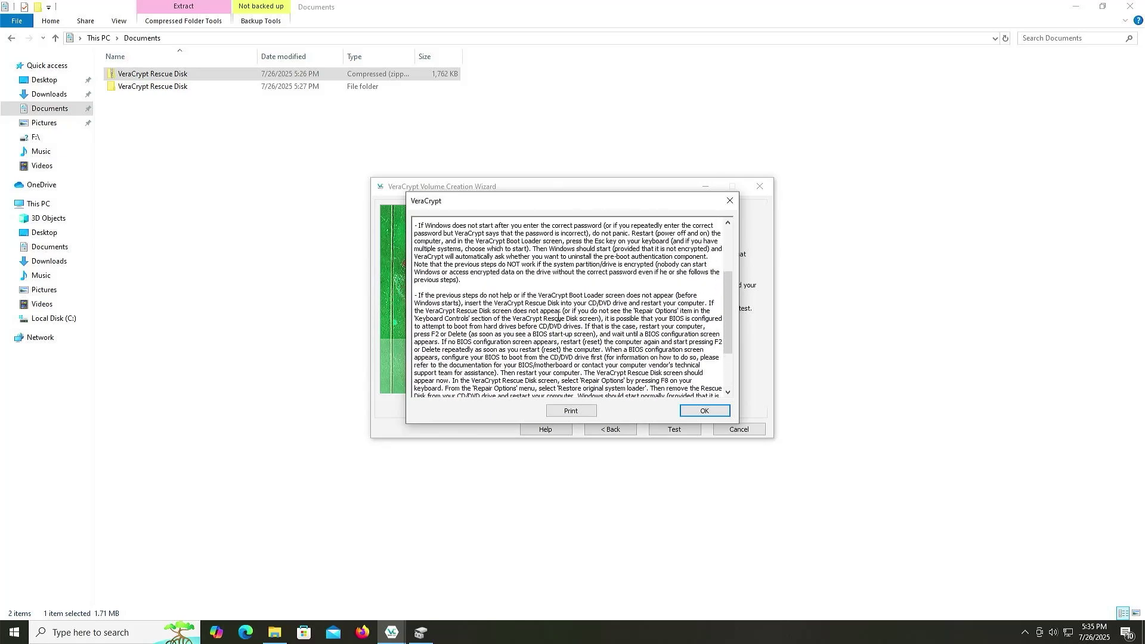
{"action": "left_click", "coordinate": [700, 411]}
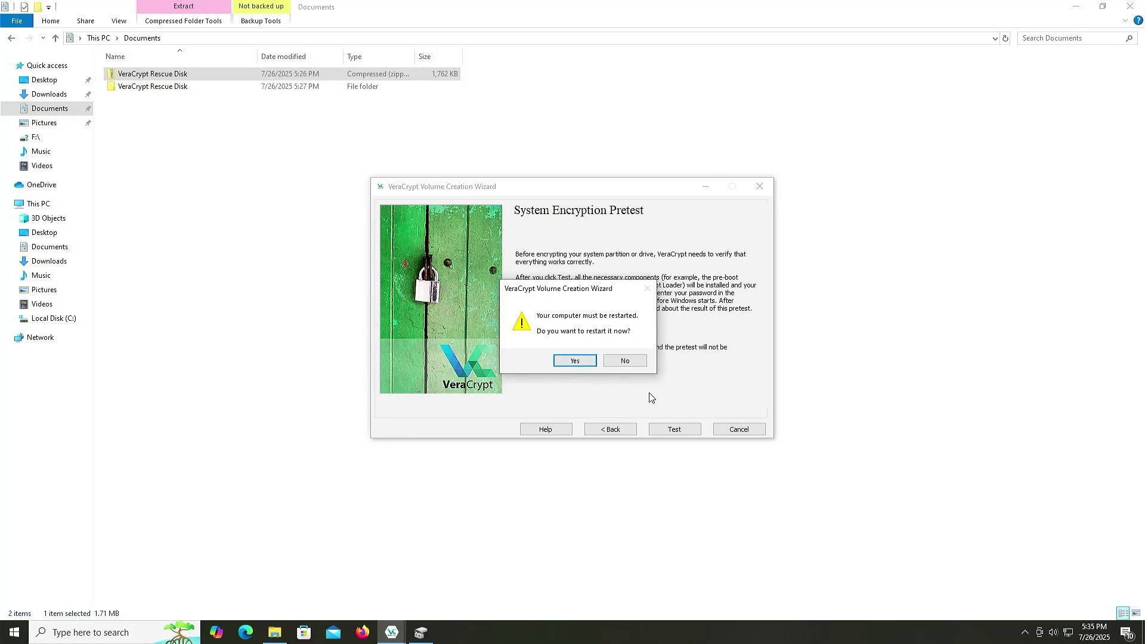
Restart and unlock the boot loader with the pre-boot password, leaving PIM empty.
{"action": "left_click", "coordinate": [575, 361]}
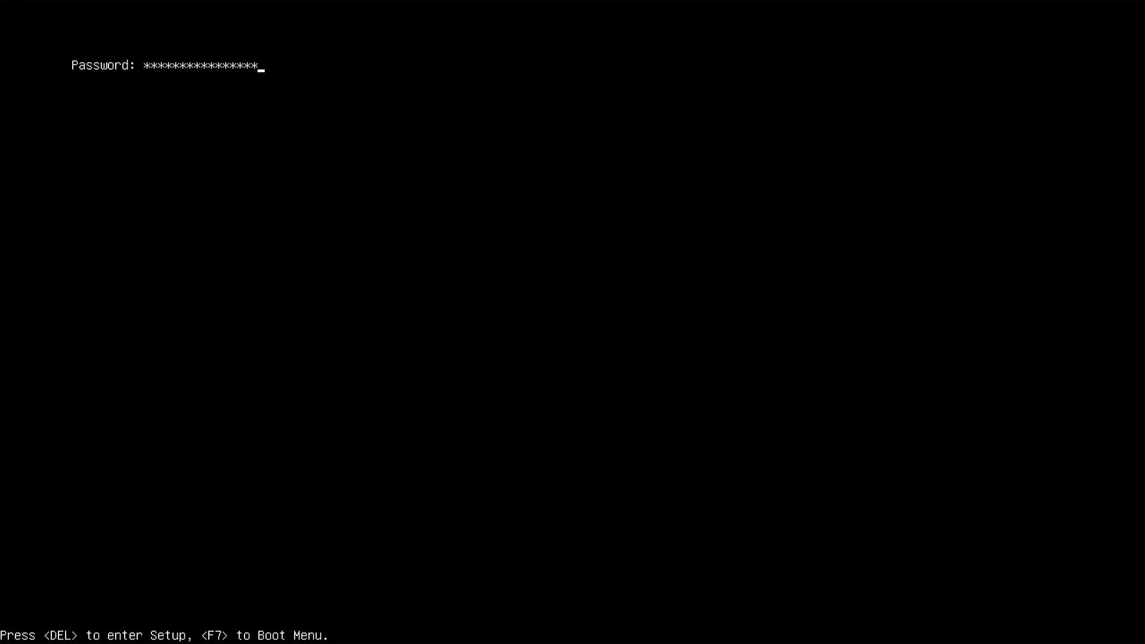
{"action": "type", "text": "********"}
{"action": "key", "text": "Return"}
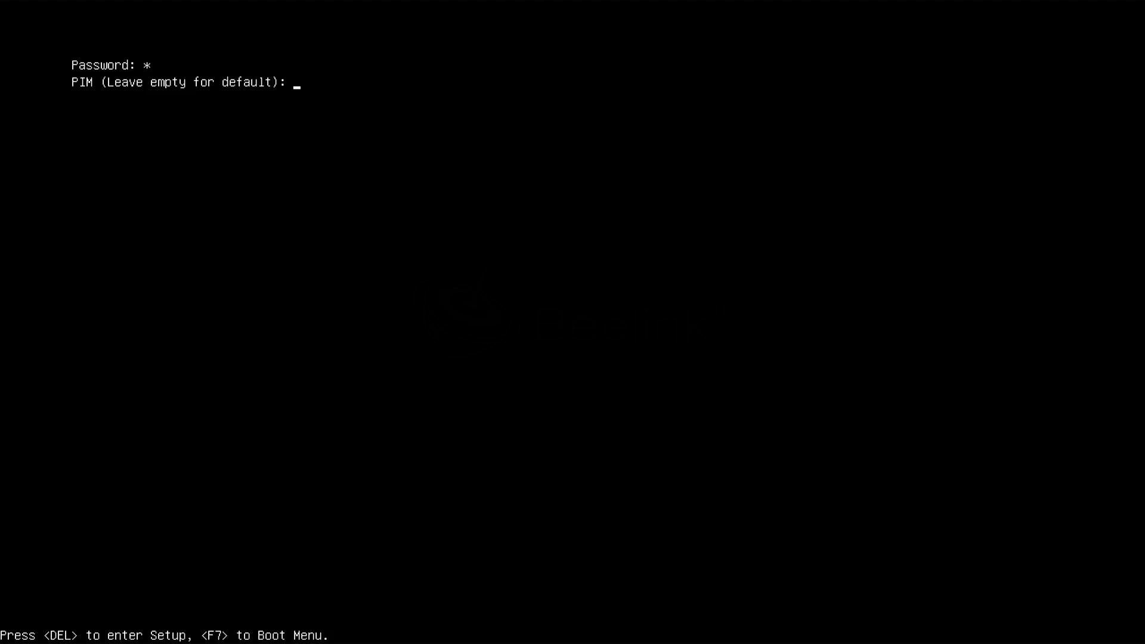
{"action": "key", "text": "Return"}
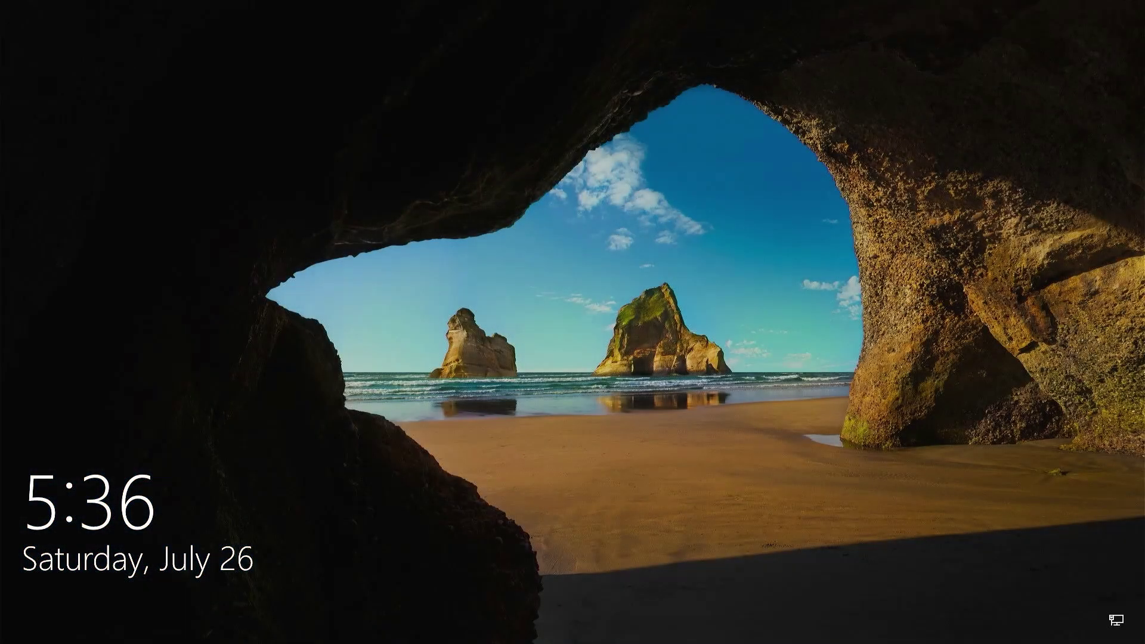
Dismiss the lock screen and sign in with the Windows account password.
{"action": "key", "text": "space"}
{"action": "type", "text": "*******"}
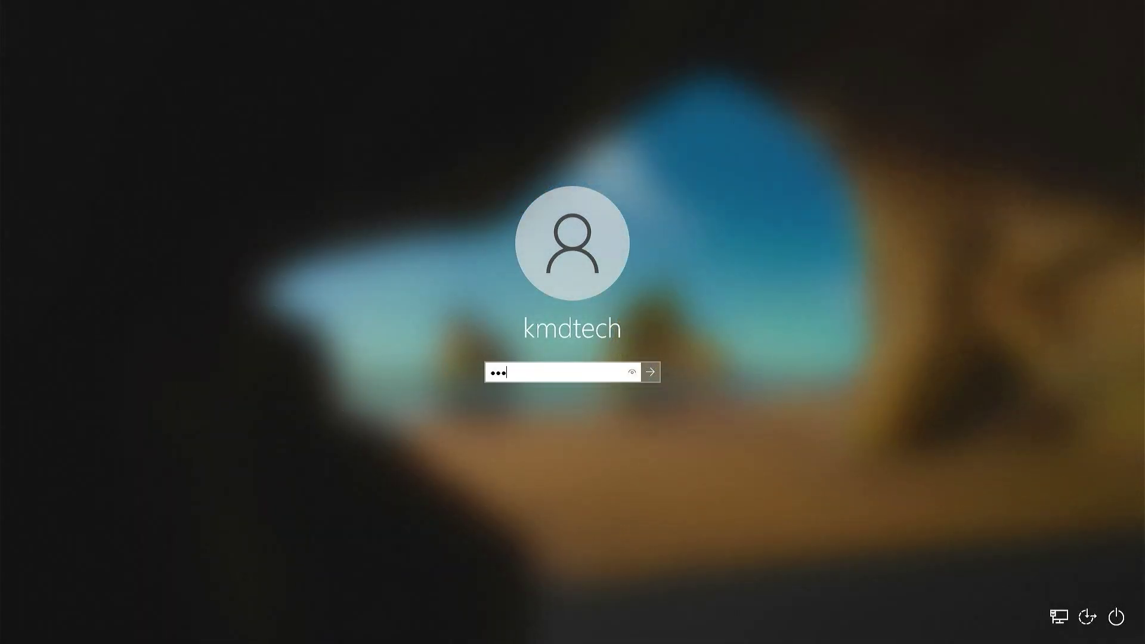
{"action": "type", "text": "*********"}
{"action": "key", "text": "Return"}
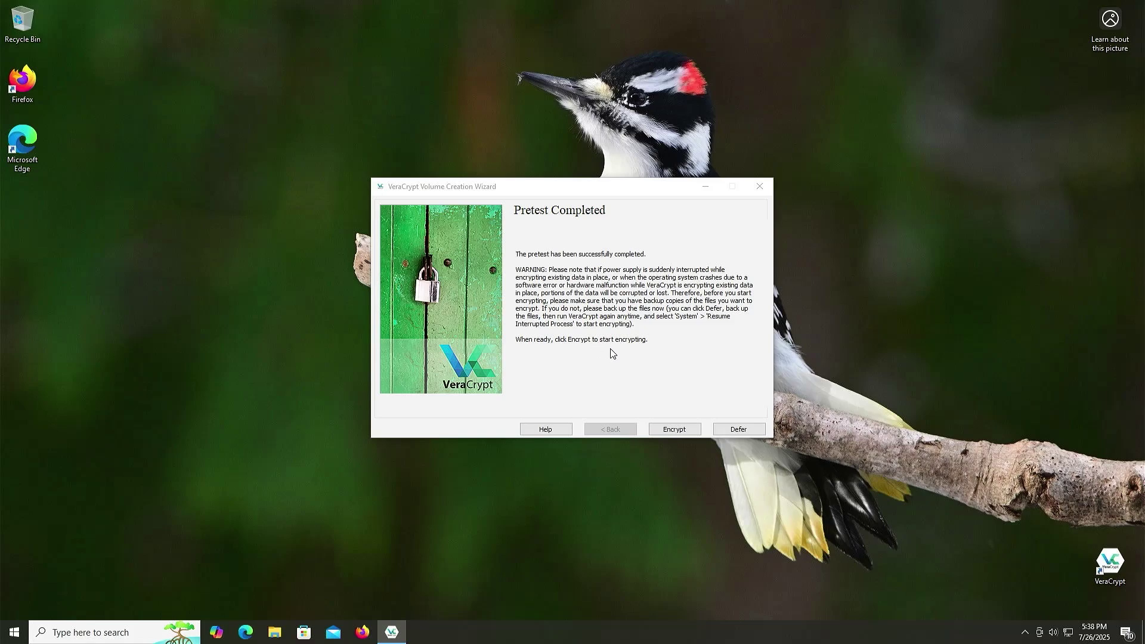
Start encrypting the system partition, close the rescue disk instructions and approve the UAC prompt.
{"action": "left_click", "coordinate": [669, 429]}
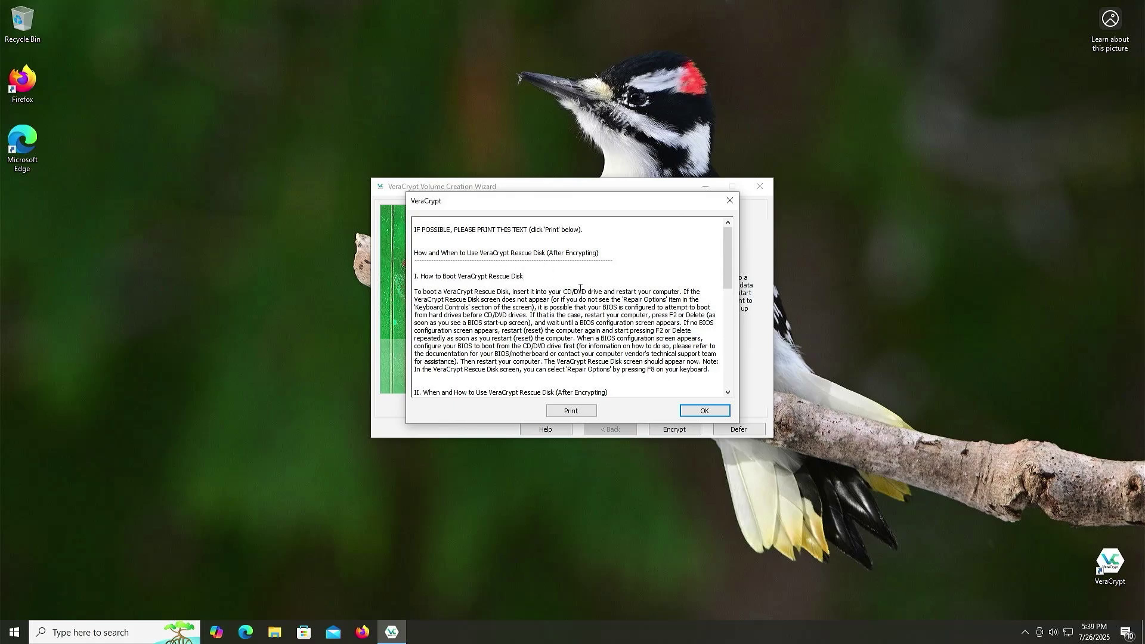
{"action": "scroll", "coordinate": [580, 288], "scroll_direction": "down", "scroll_amount": 12}
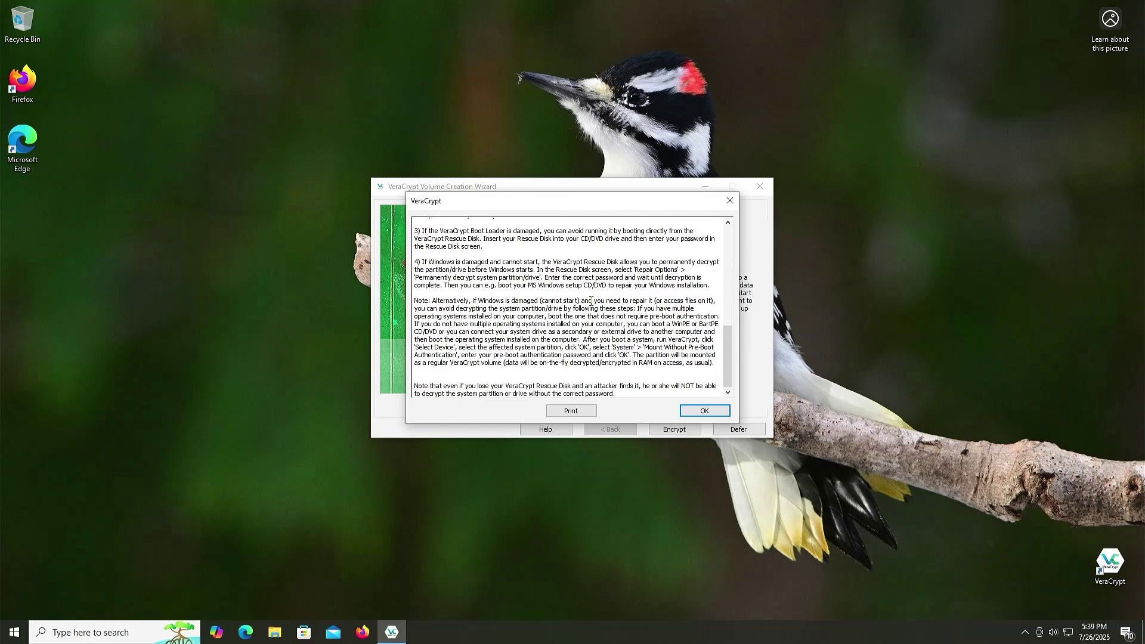
{"action": "left_click", "coordinate": [688, 413]}
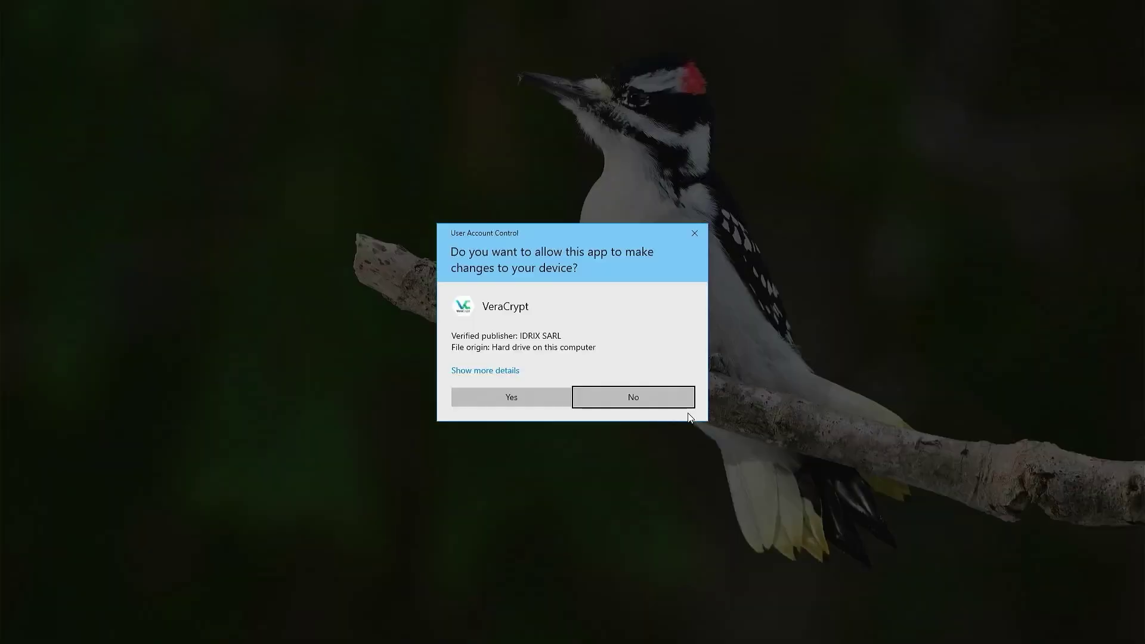
{"action": "left_click", "coordinate": [543, 400]}
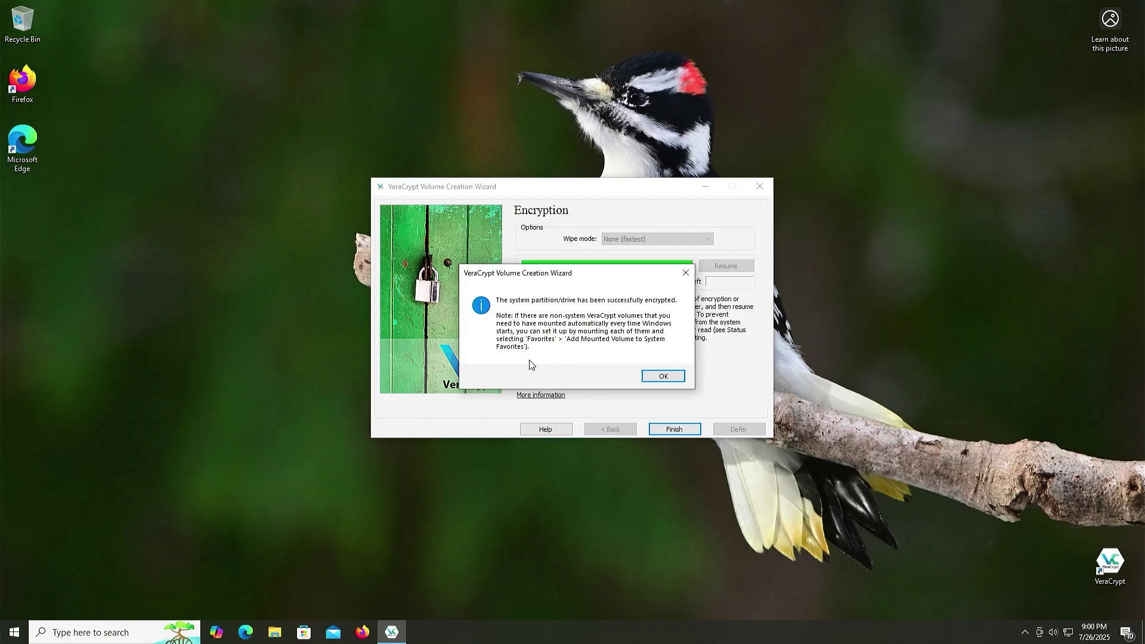
Dismiss the encryption success message and close the wizard with Finish.
{"action": "left_click", "coordinate": [659, 377]}
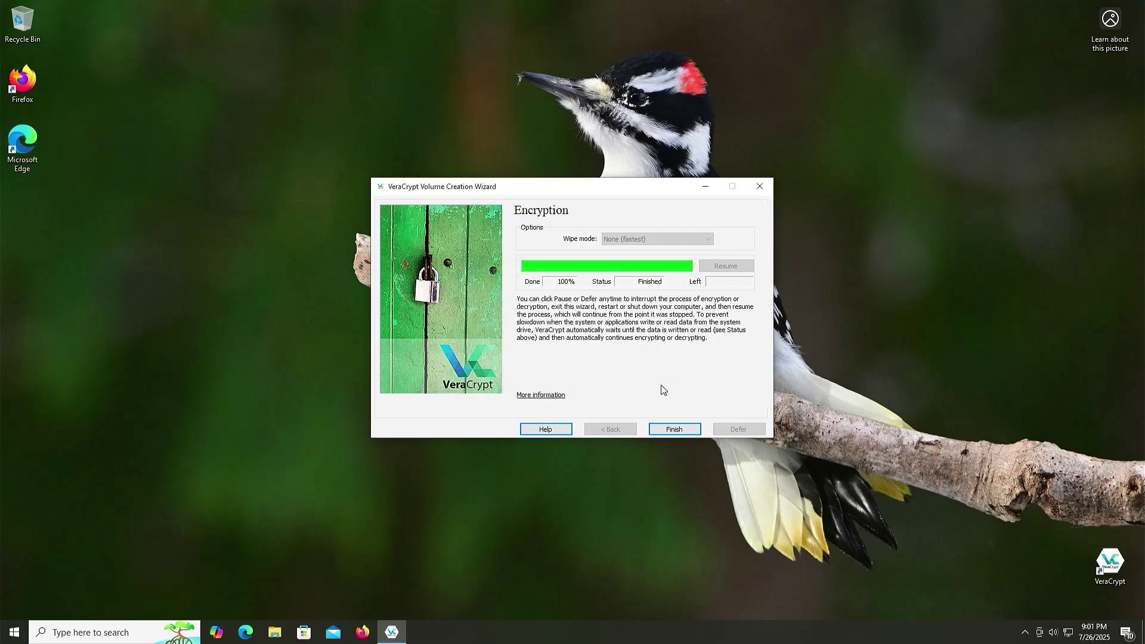
{"action": "left_click", "coordinate": [674, 430]}
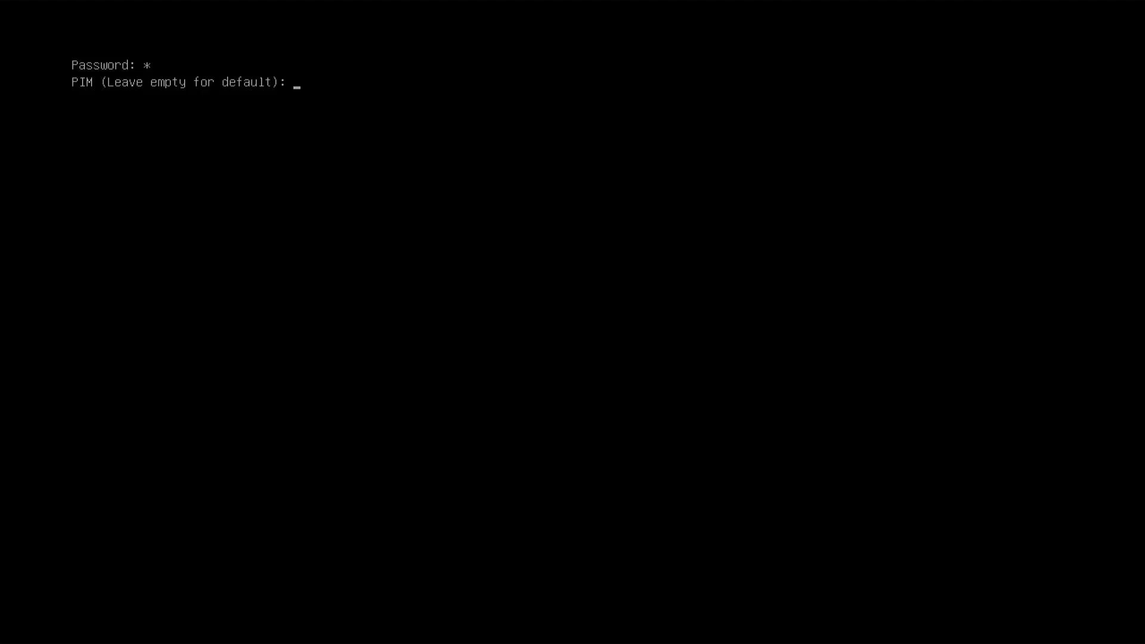
Re-enter the correct pre-boot password with default PIM after the first attempt is rejected.
{"action": "key", "text": "Return"}
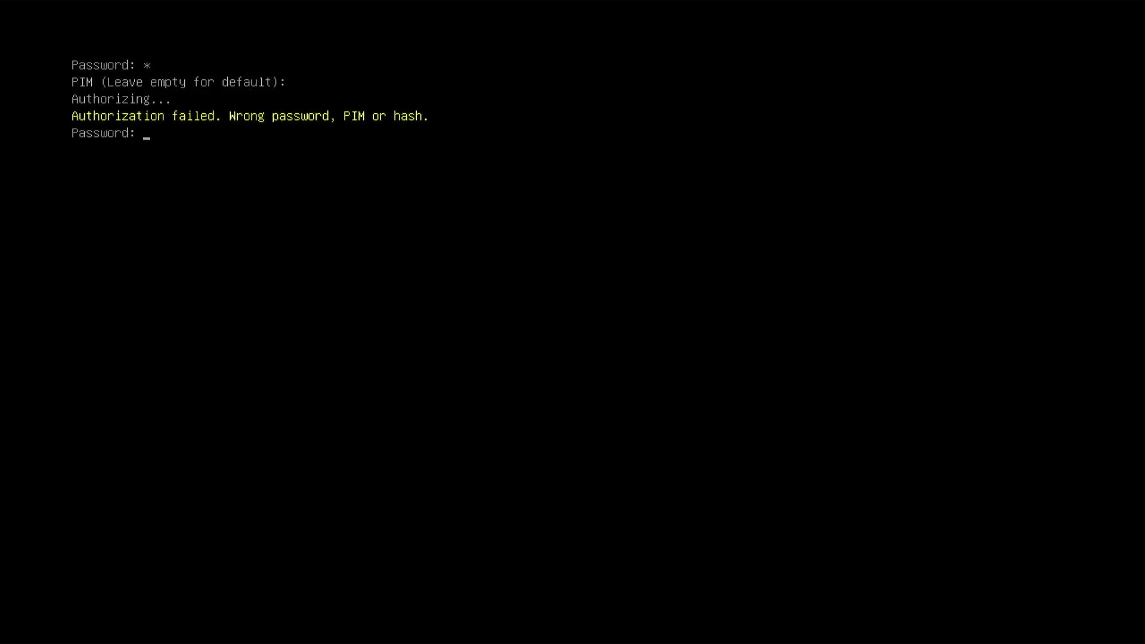
{"action": "type", "text": "************************"}
{"action": "key", "text": "Return"}
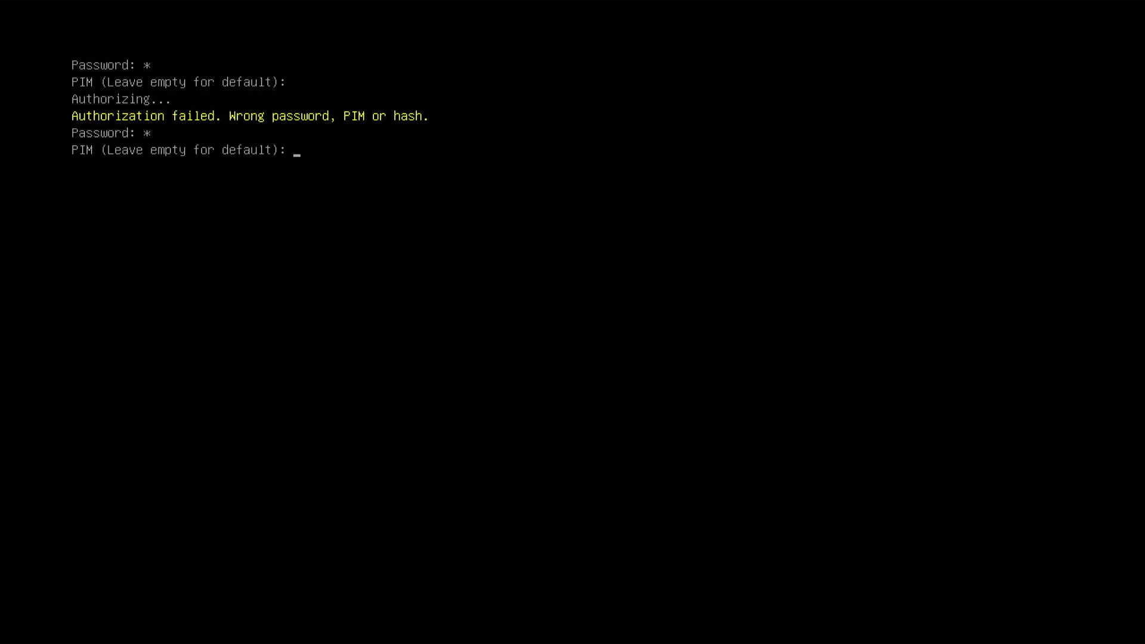
{"action": "key", "text": "Return"}
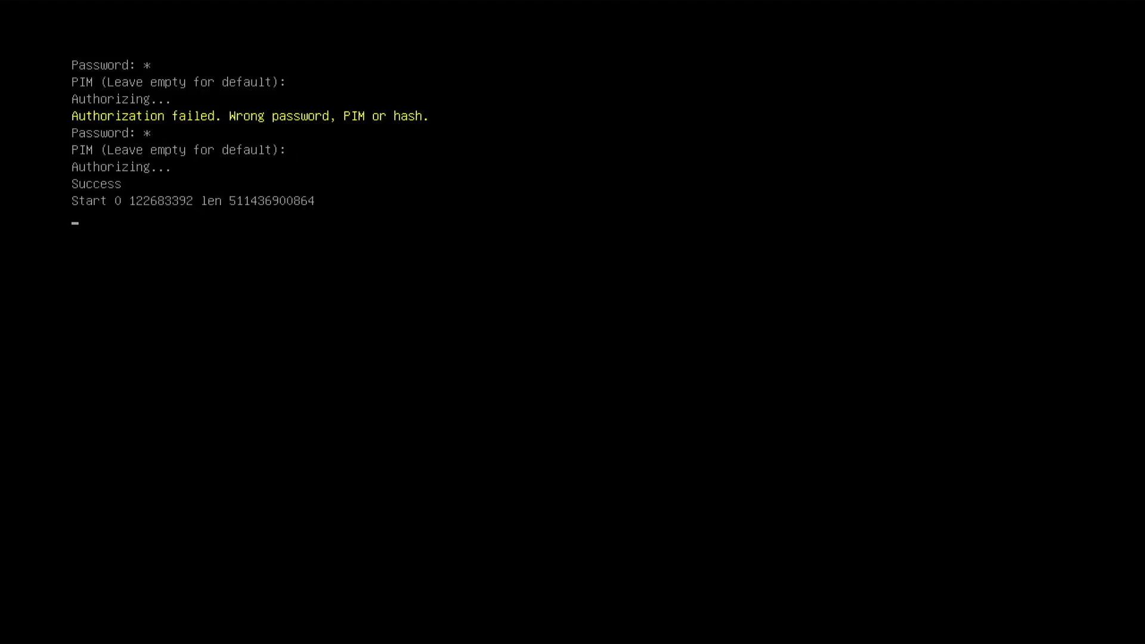